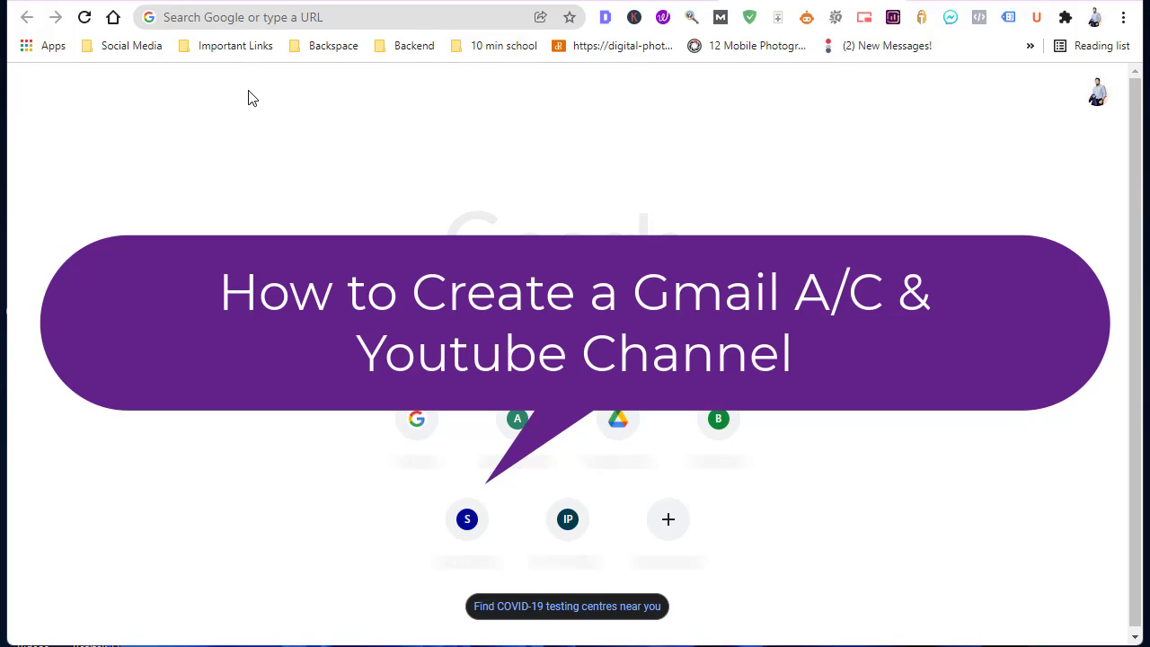
Search Google for gmail and open the Create your Google Account page.
left_click(238, 20)
type("gmail")
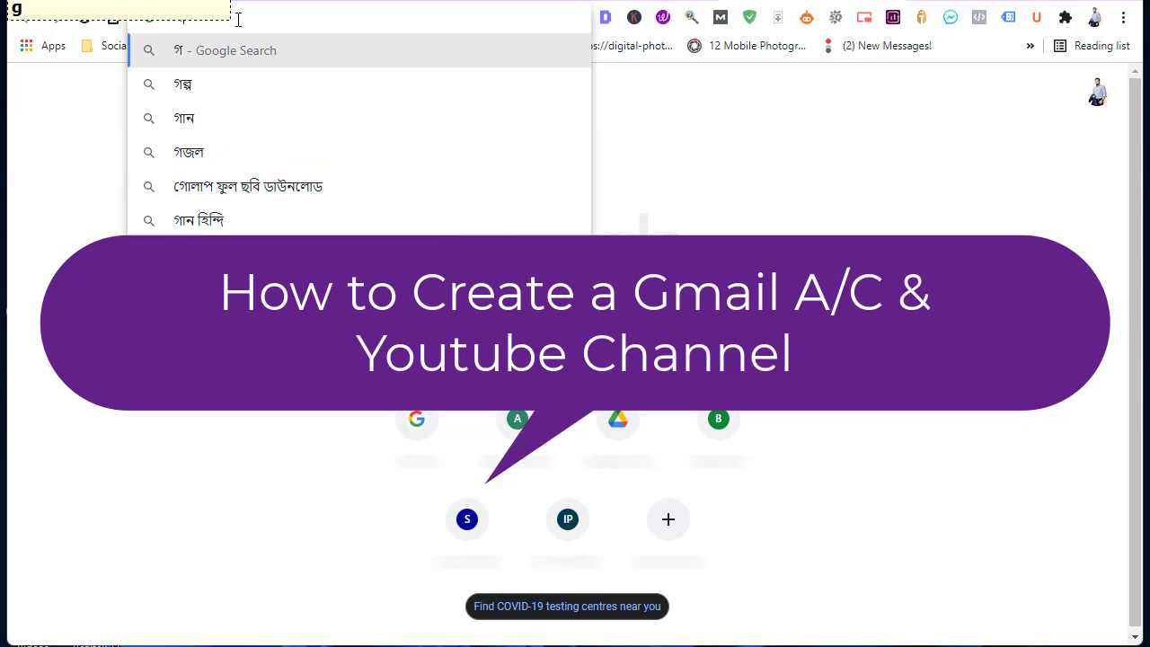
key("BackSpace")
key("BackSpace")
key("BackSpace")
key("BackSpace")
key("BackSpace")
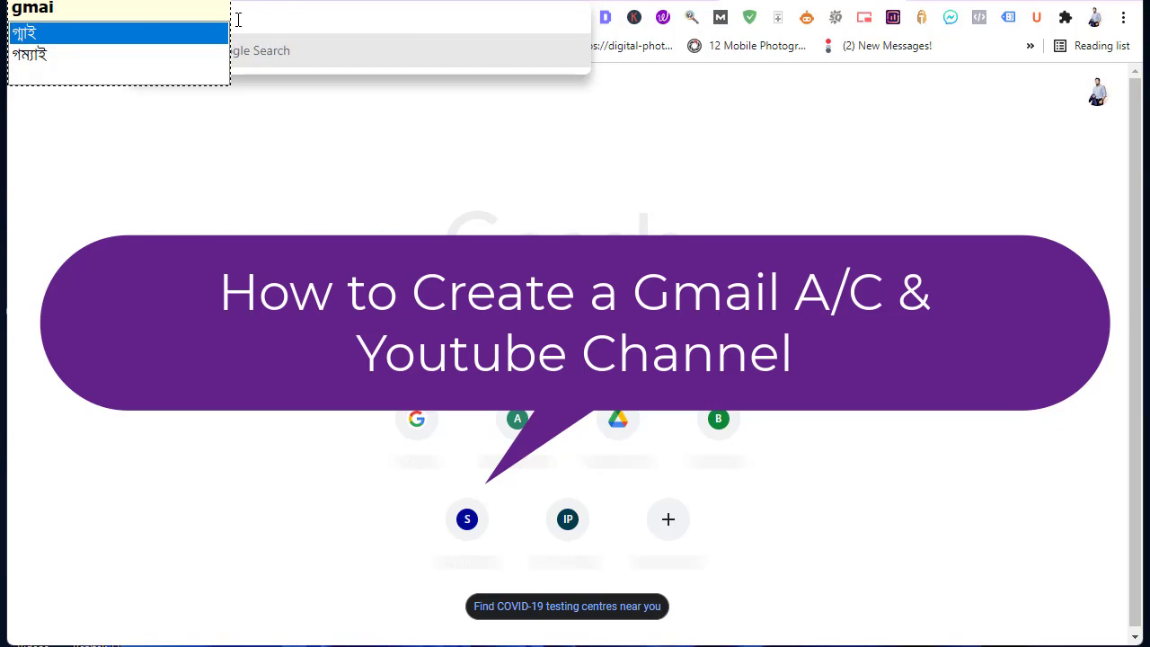
type("gmail")
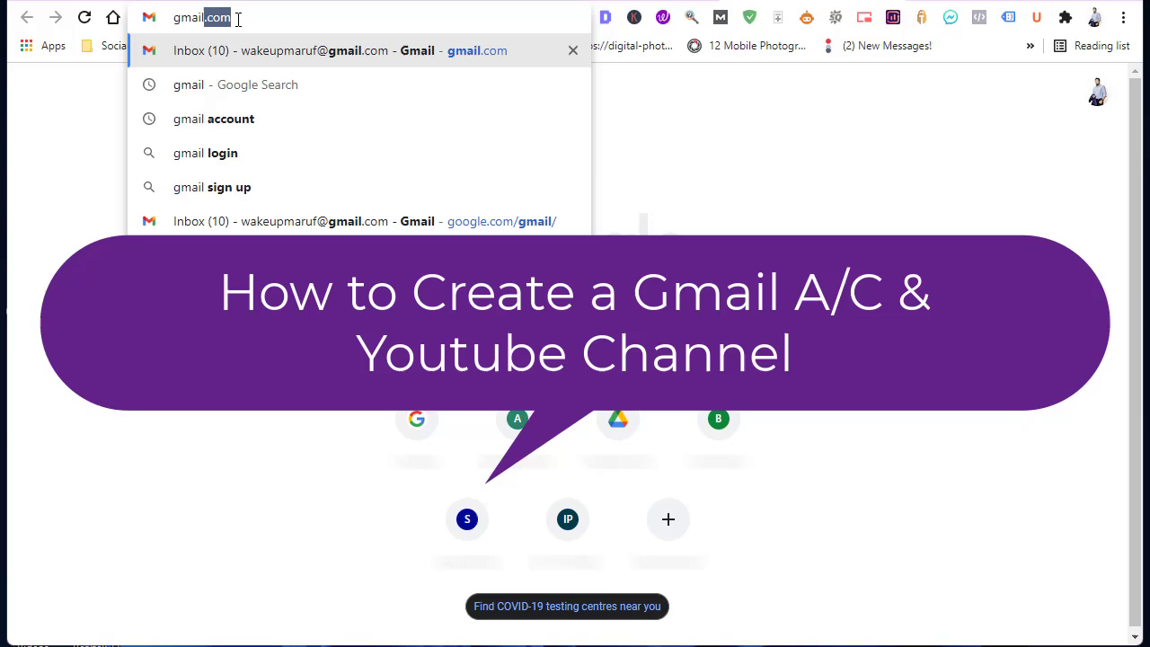
key("Delete")
key("Return")
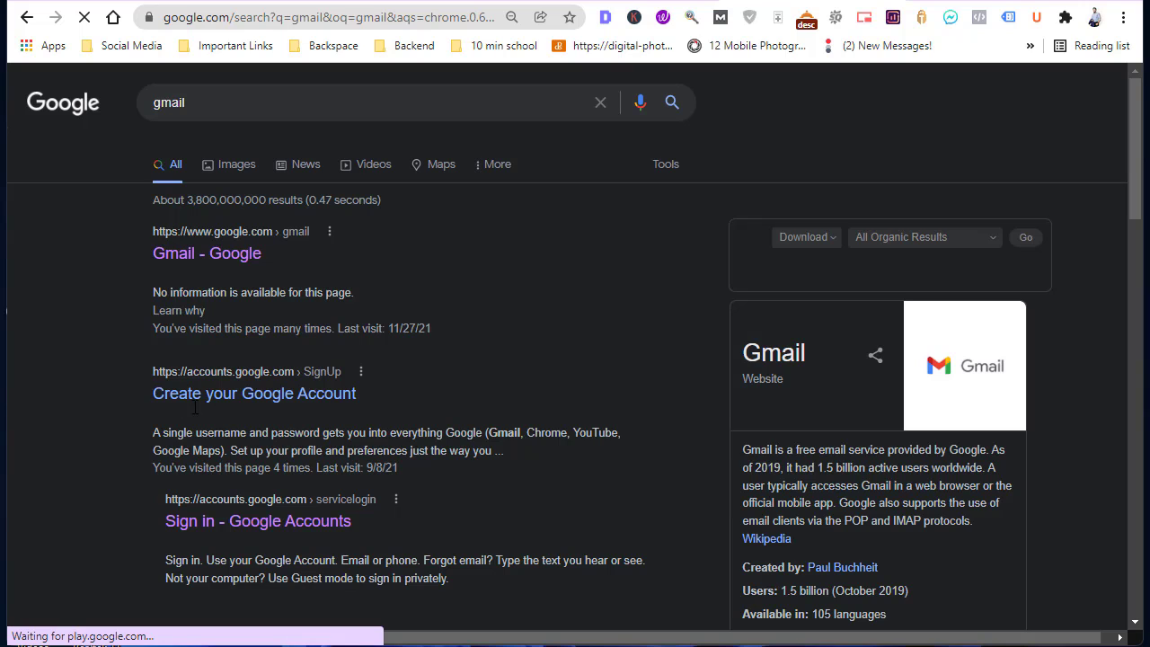
left_click(246, 405)
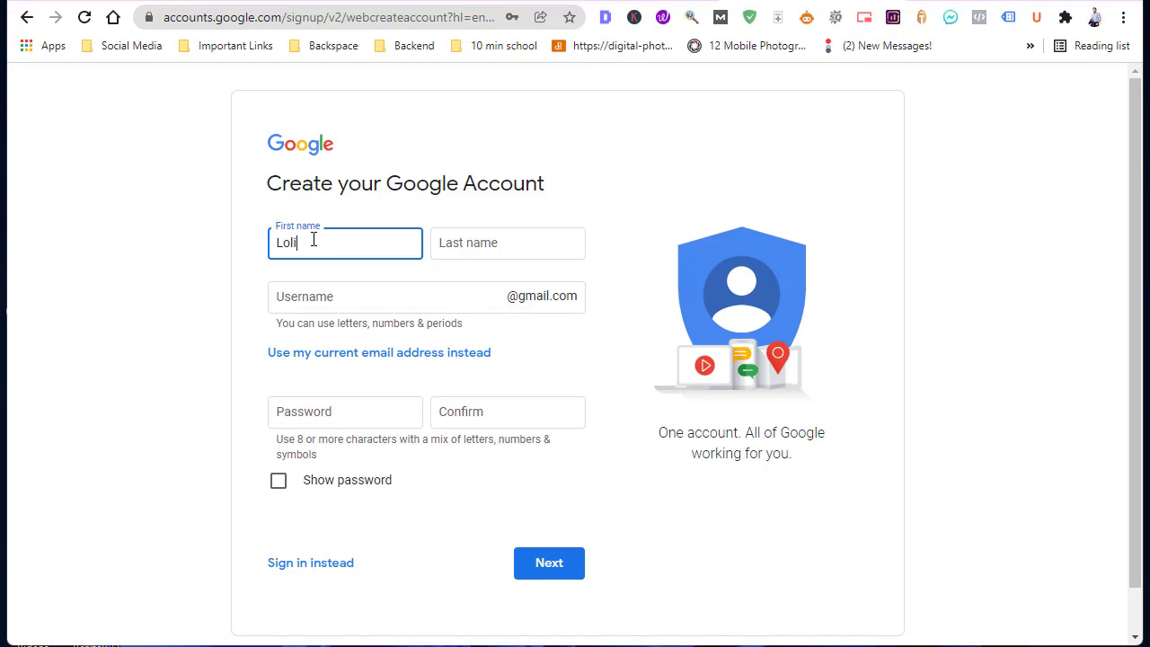
Enter the account's first name and last name.
type("olit kola")
left_click(507, 235)
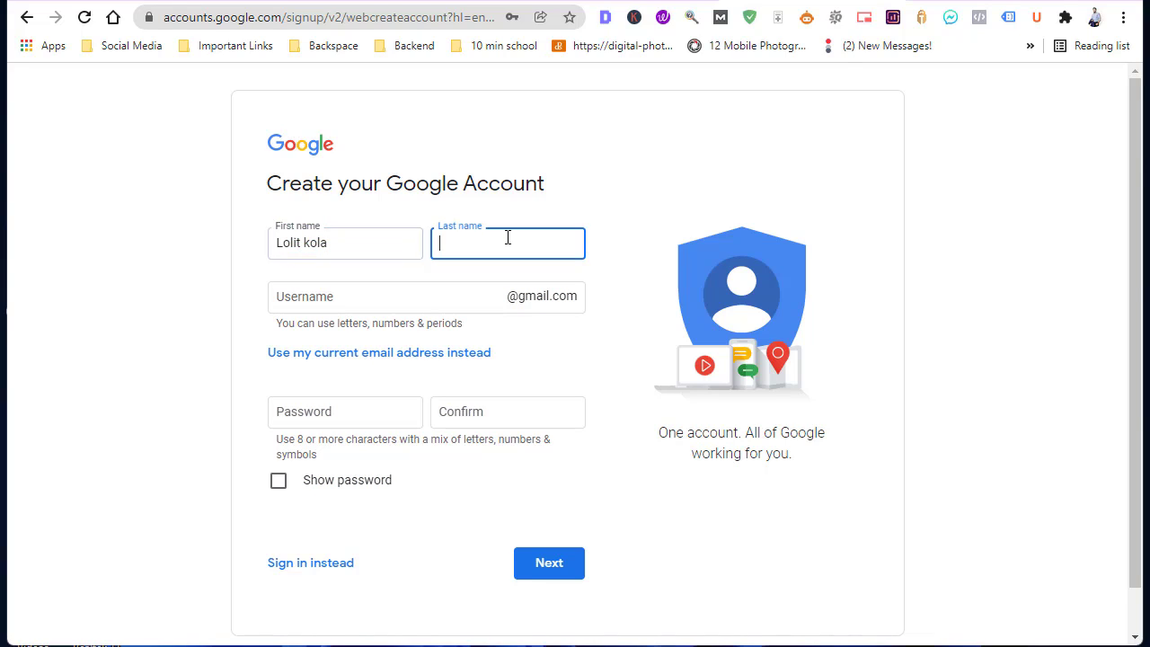
type("kendro")
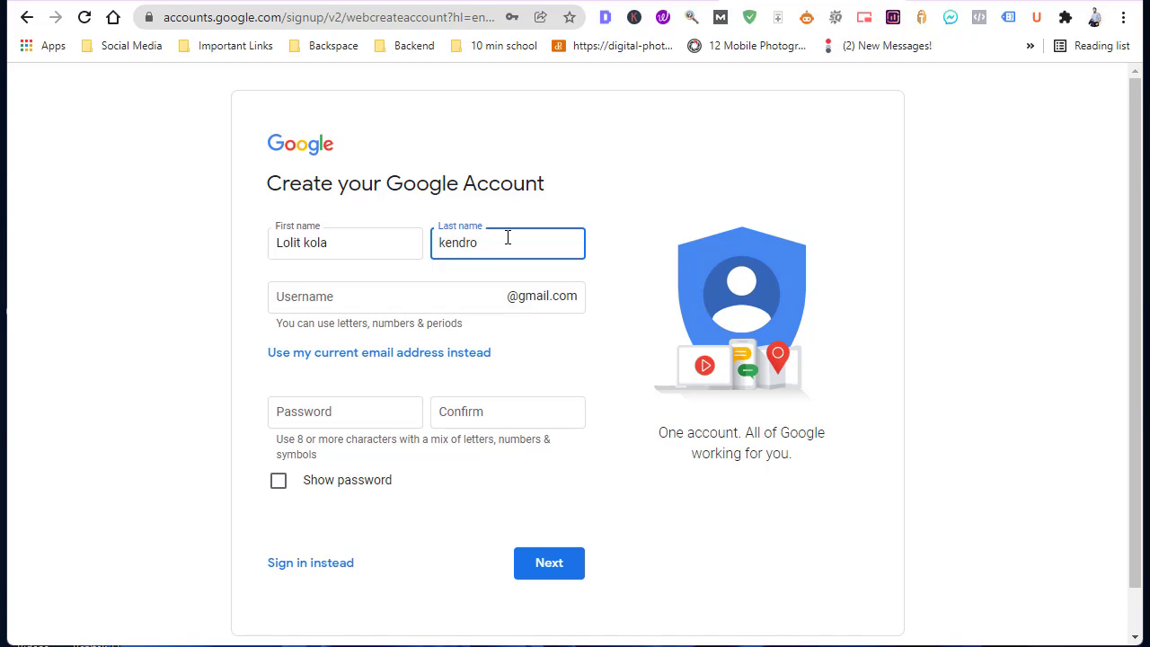
type(" IFA")
Choose an available username for the new Gmail address.
left_click(355, 295)
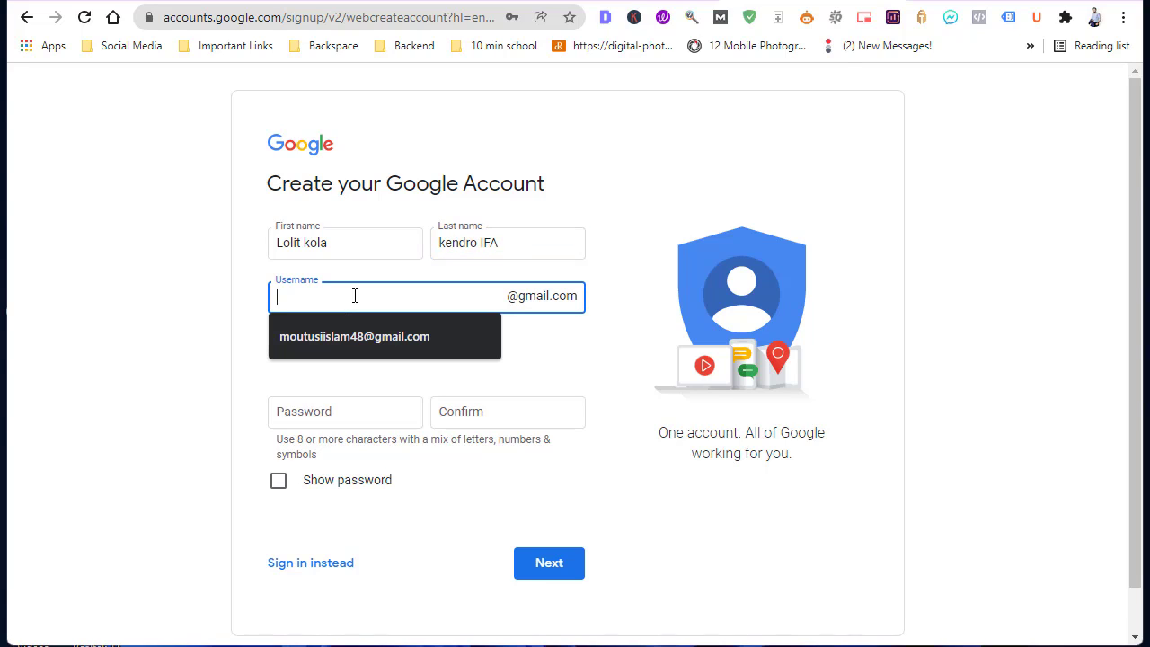
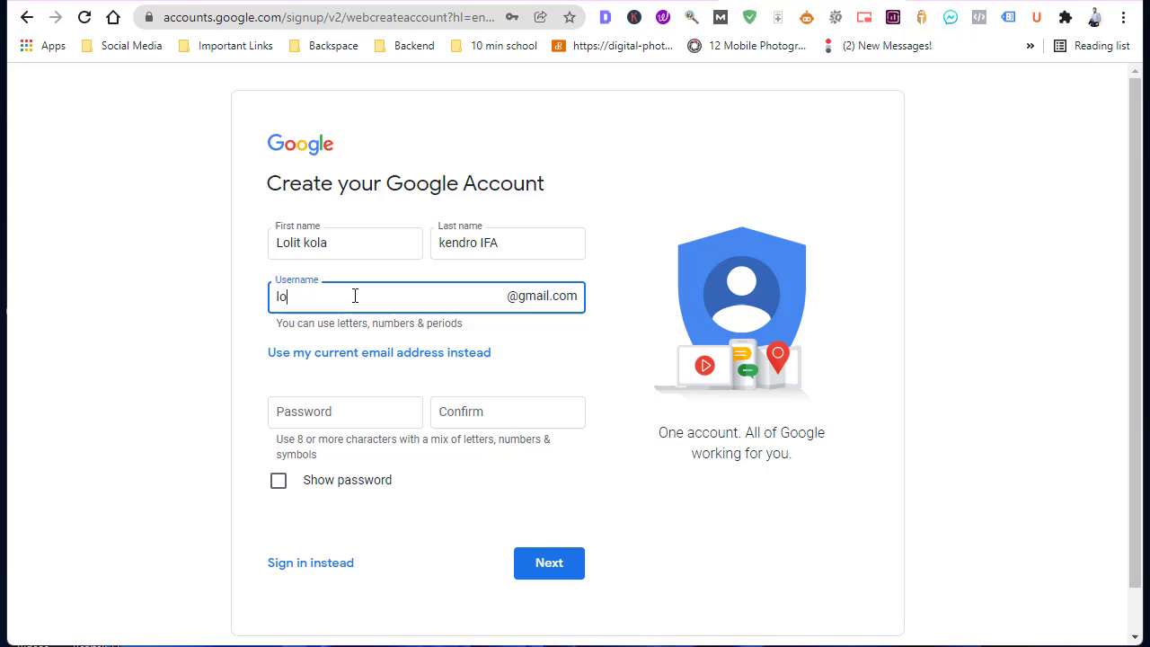
key("BackSpace")
left_click(358, 296)
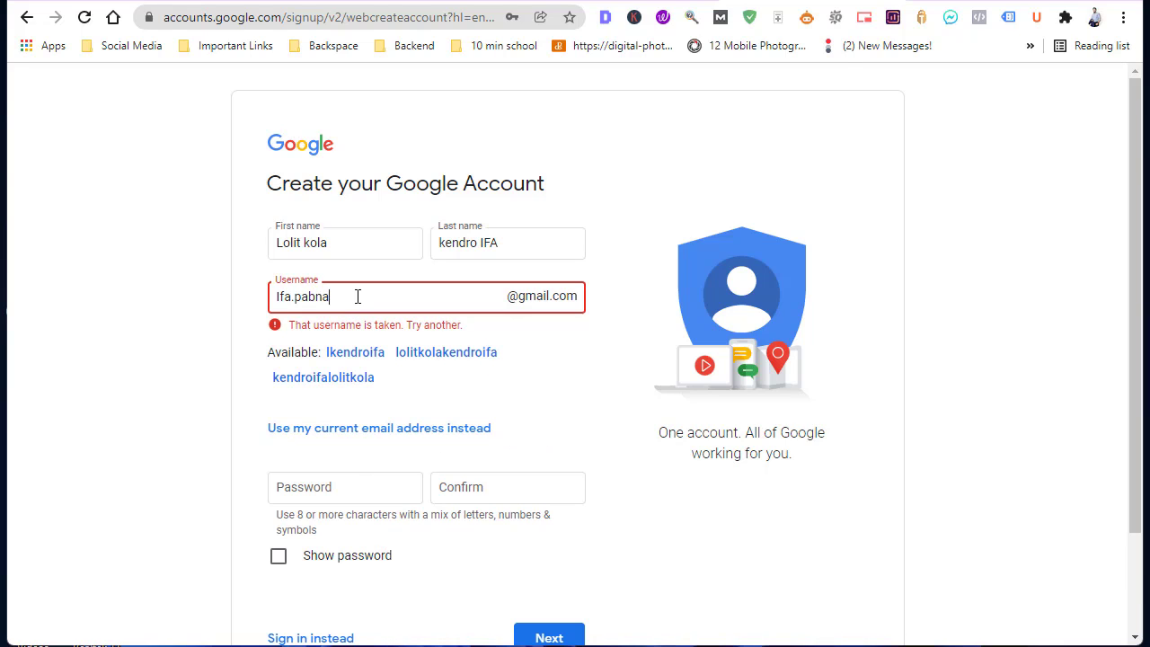
left_click(280, 296)
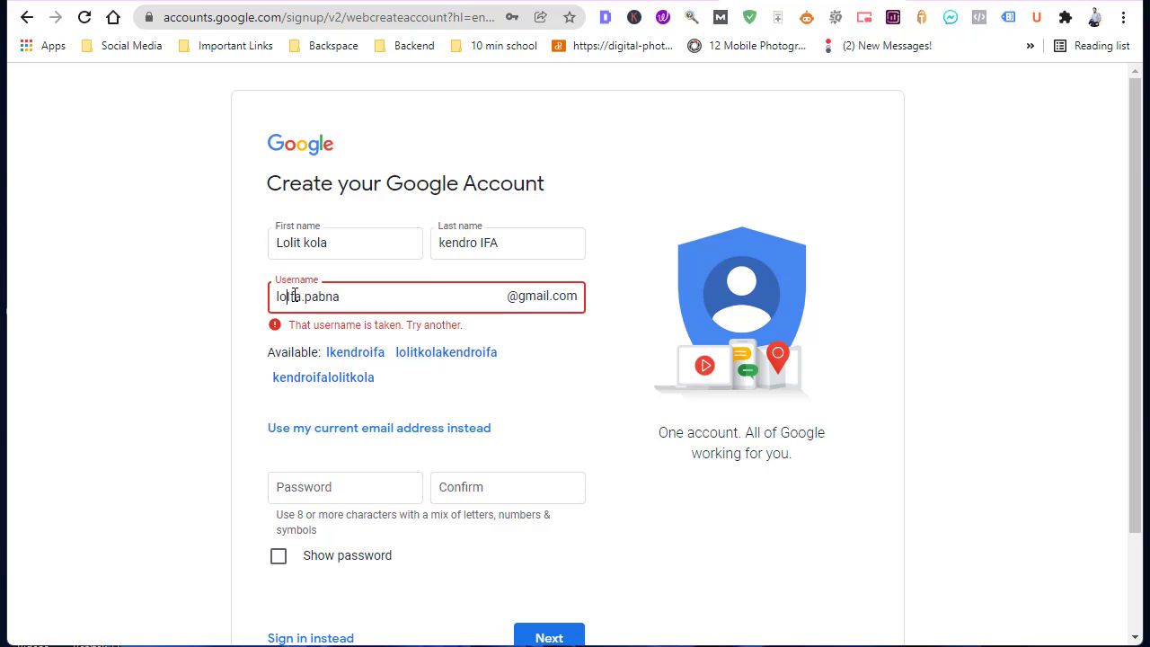
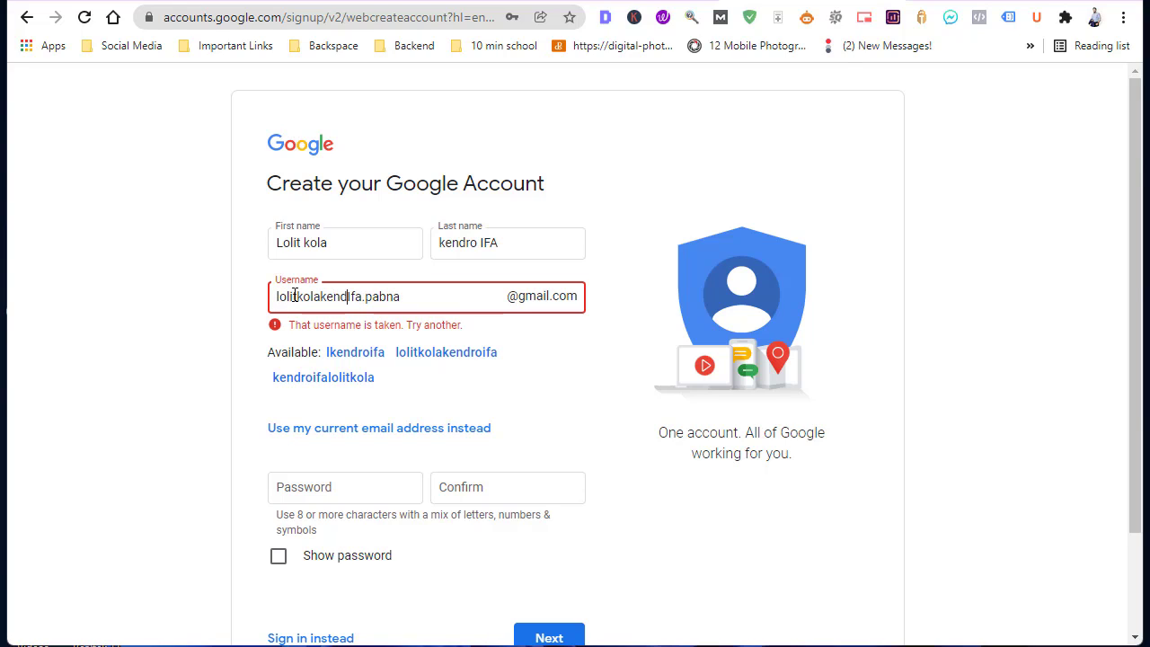
key("Delete")
key("Delete")
key("BackSpace")
key("BackSpace")
key("BackSpace")
key("BackSpace")
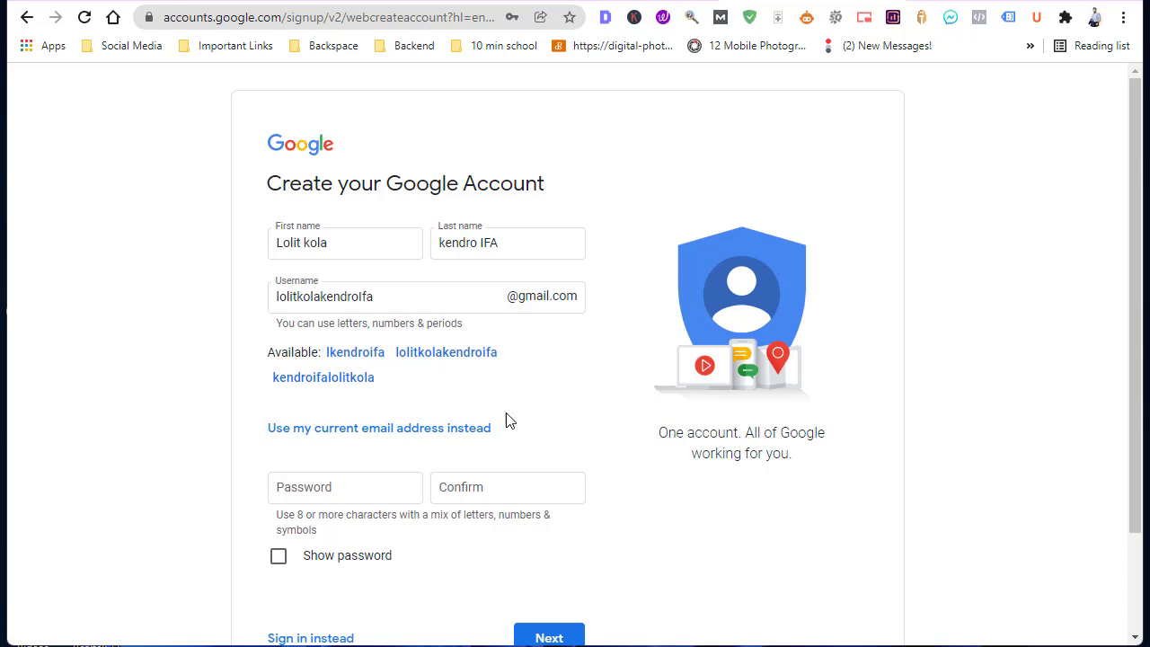
Enter and confirm the account password, then submit the form.
left_click(324, 486)
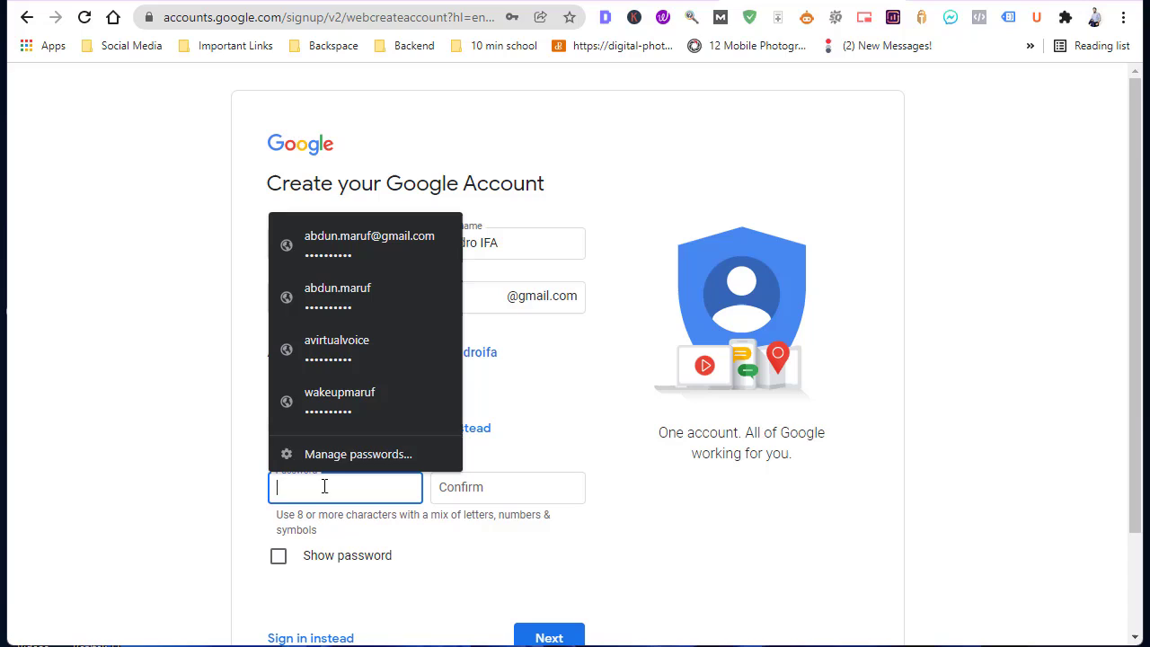
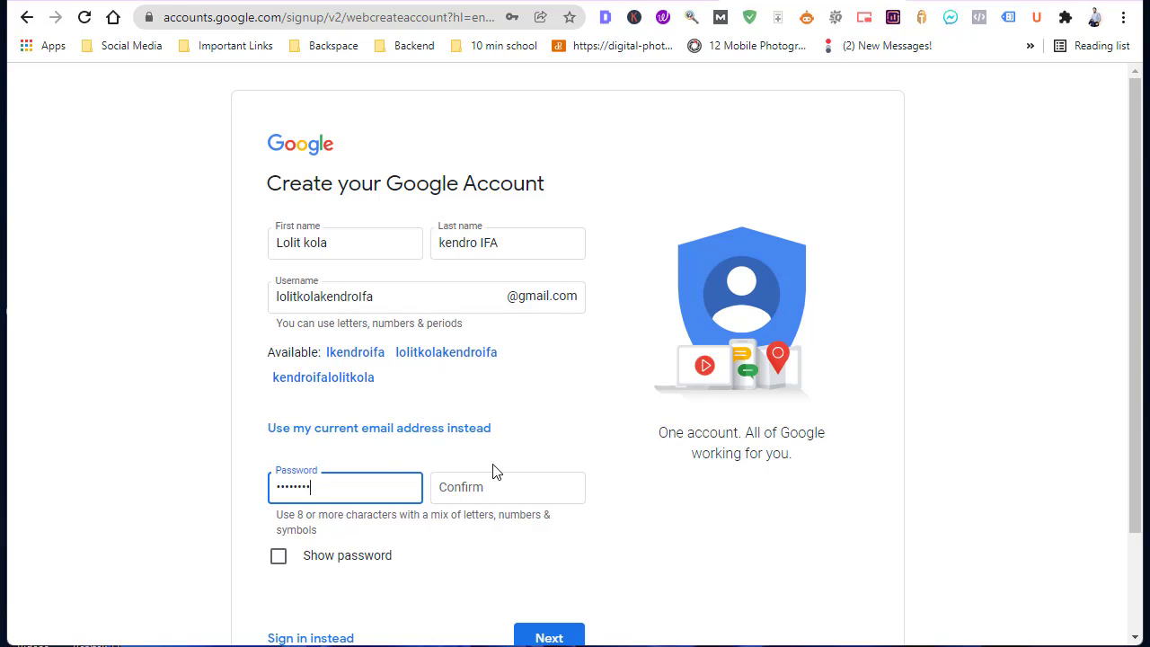
left_click(476, 484)
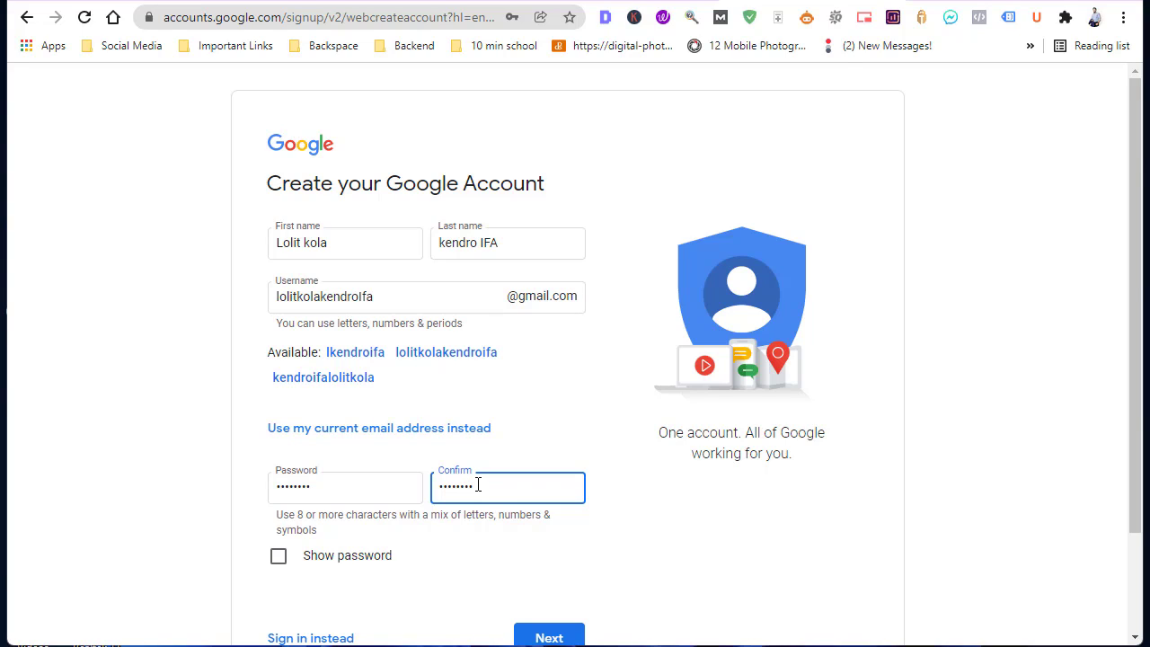
scroll(563, 533, "down", 3)
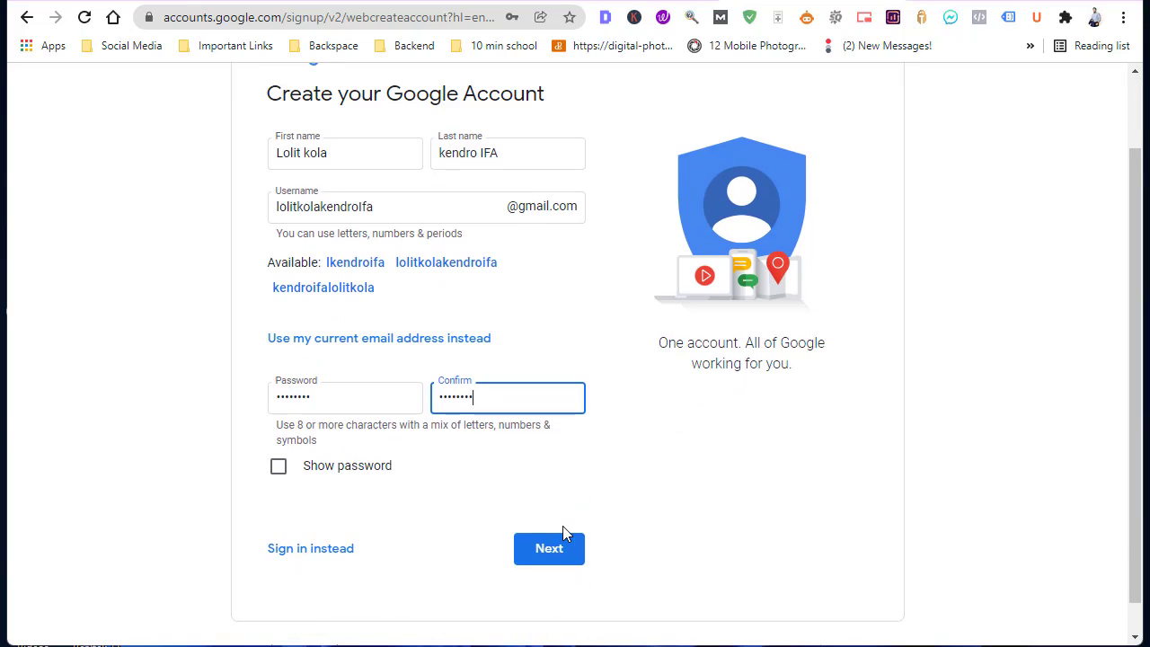
left_click(563, 529)
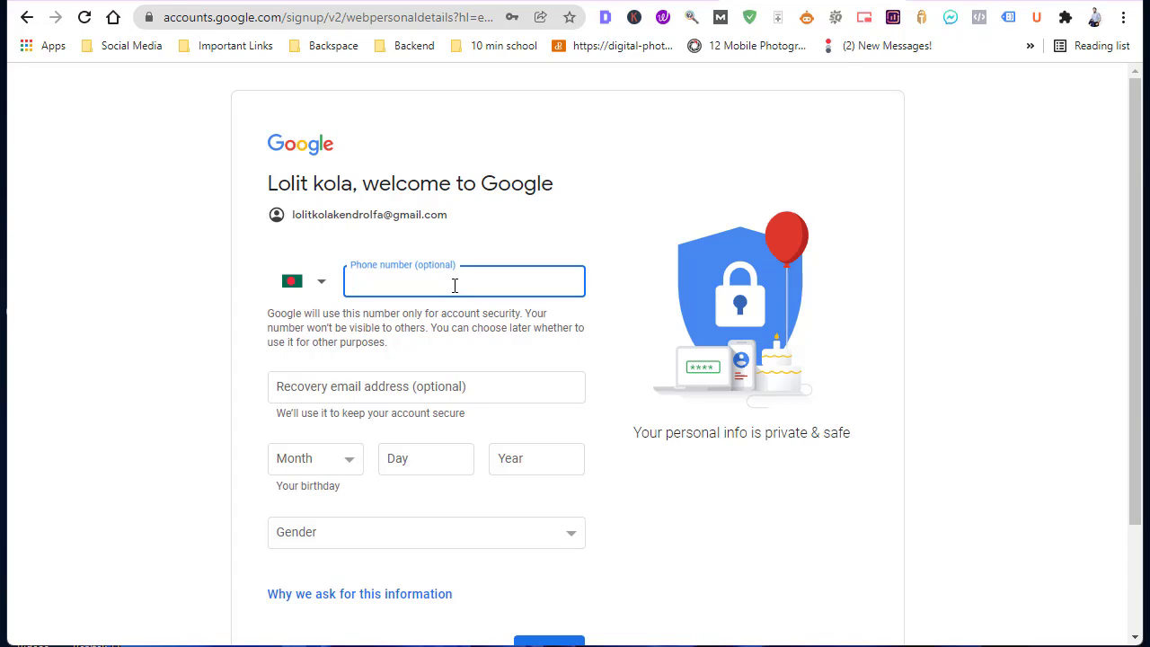
Enter the phone number and the recovery email address.
left_click(380, 393)
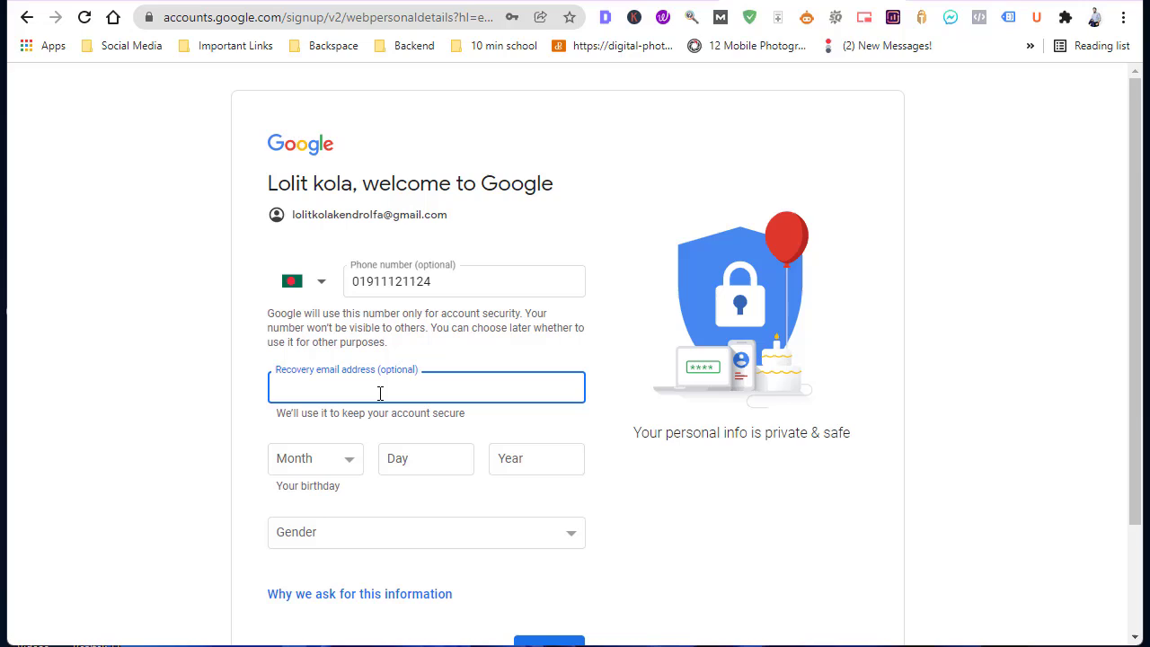
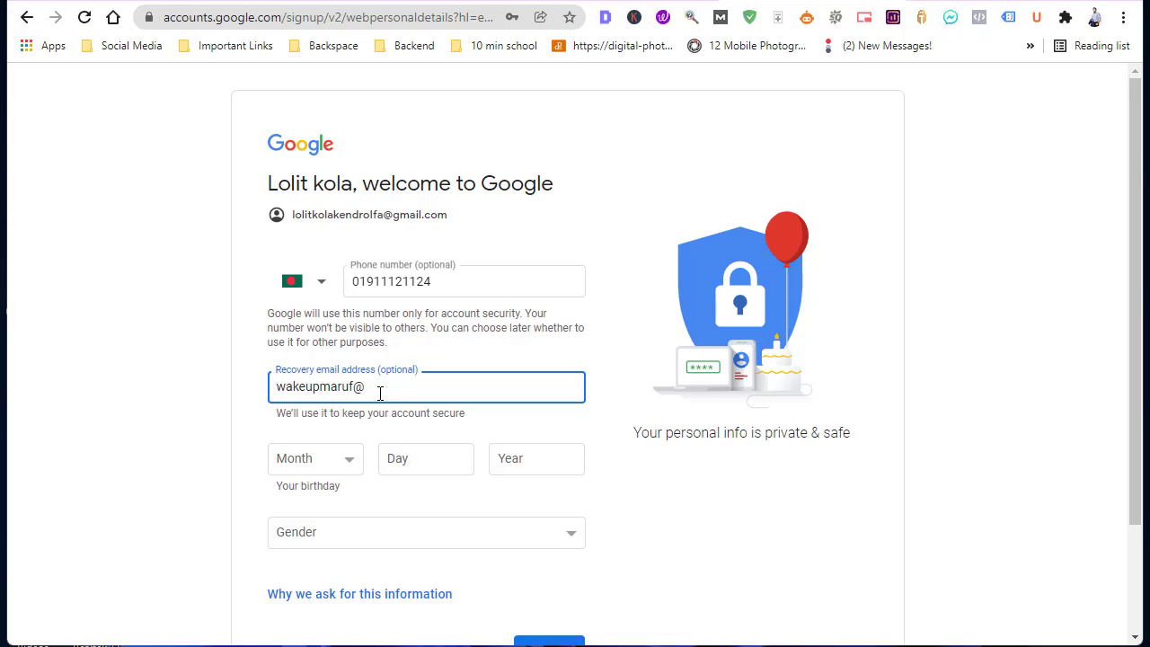
Set the birthday to January 6, 1963.
left_click(350, 465)
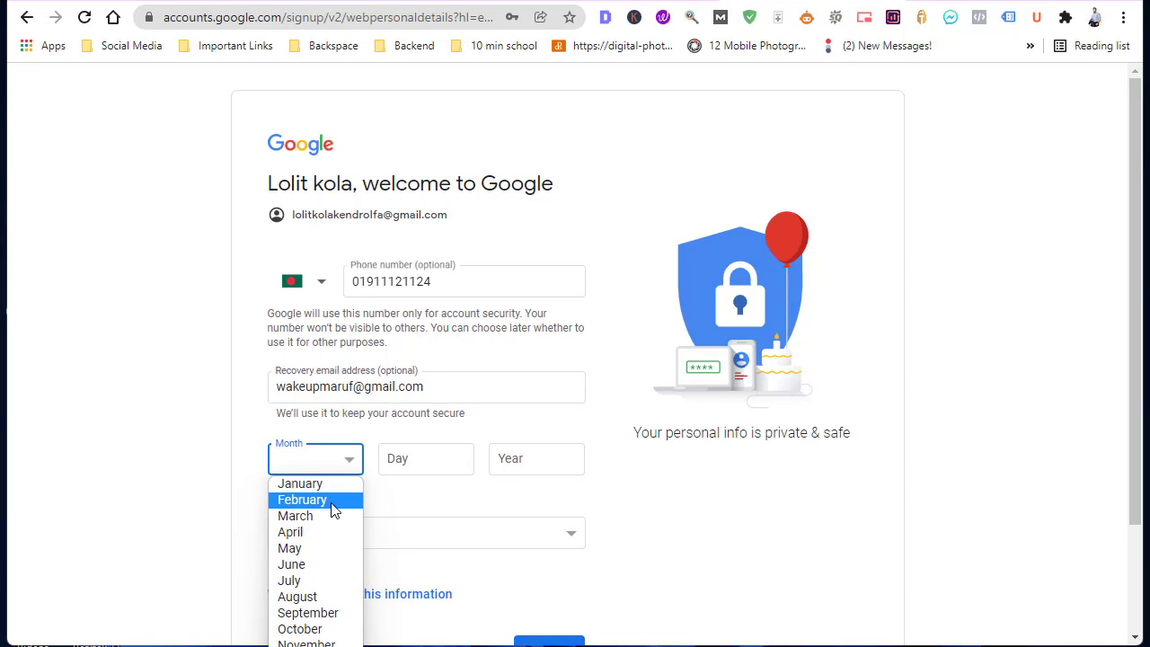
left_click(306, 484)
left_click(434, 460)
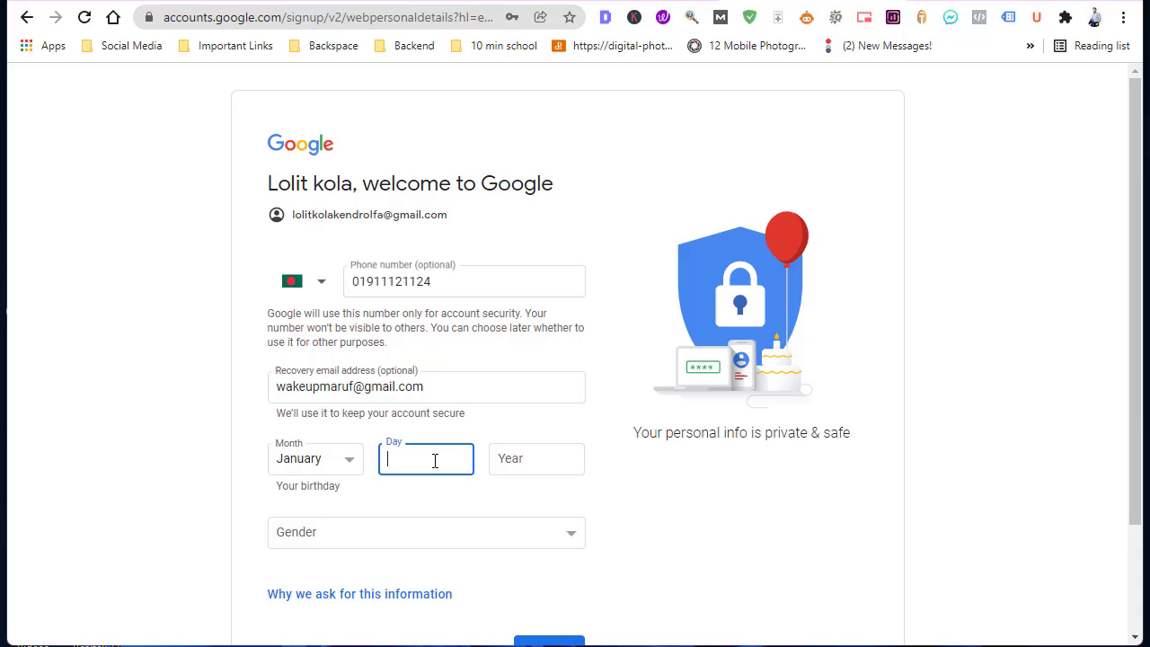
type("6")
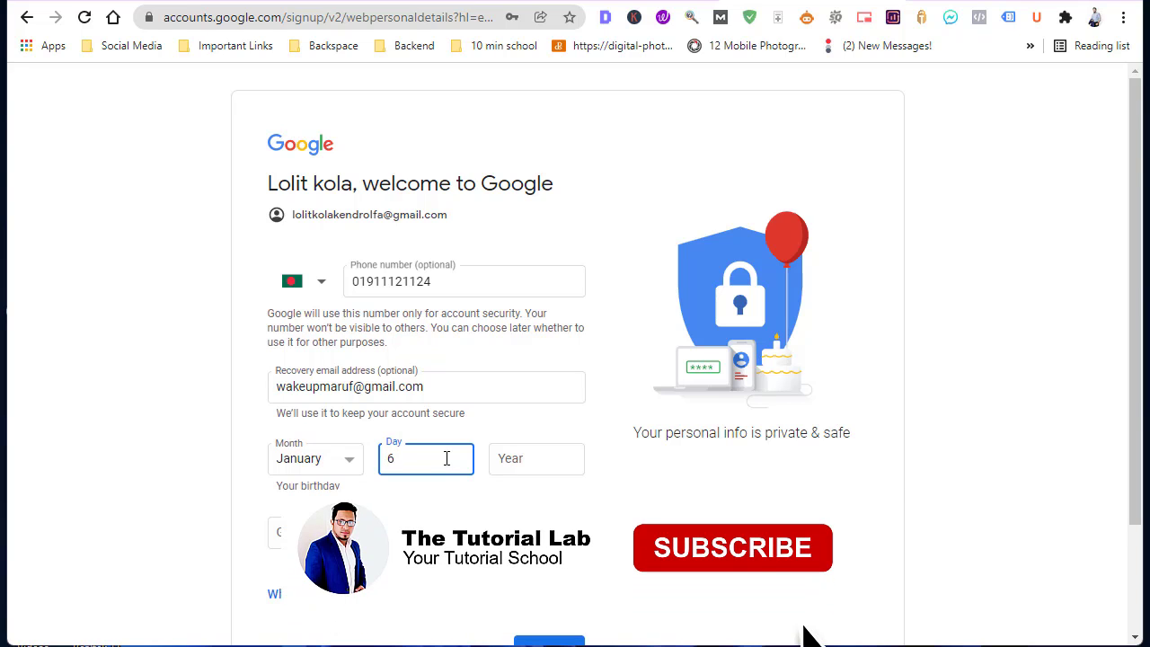
left_click(501, 457)
type("1963")
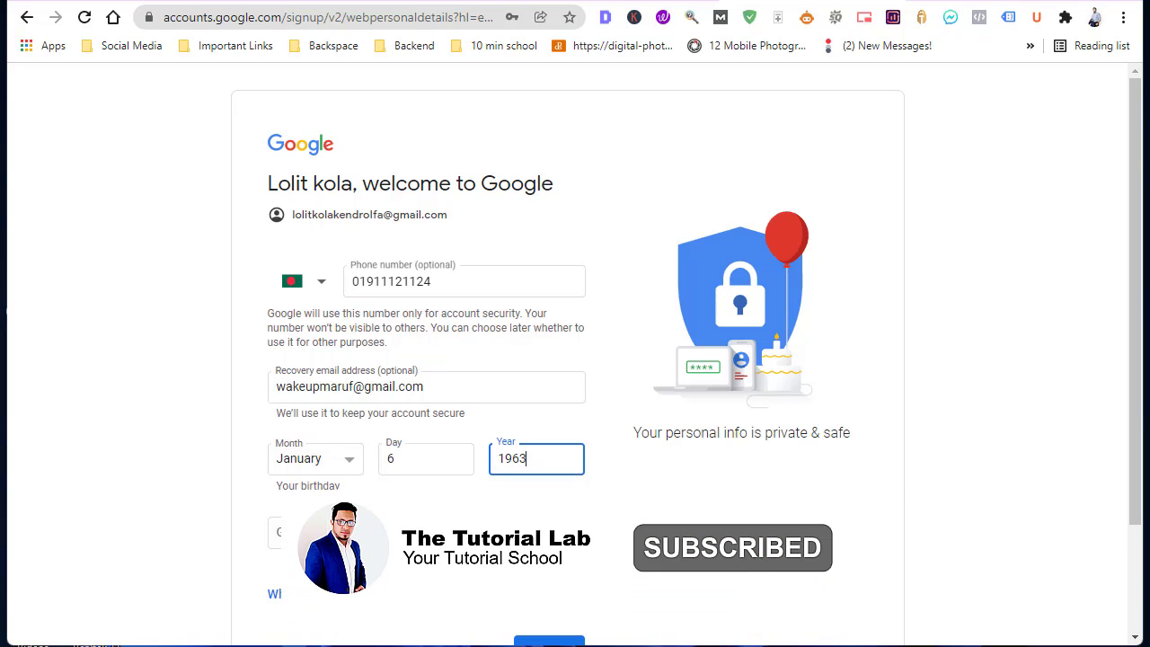
Set gender to Rather not say and submit the personal details.
left_click(388, 534)
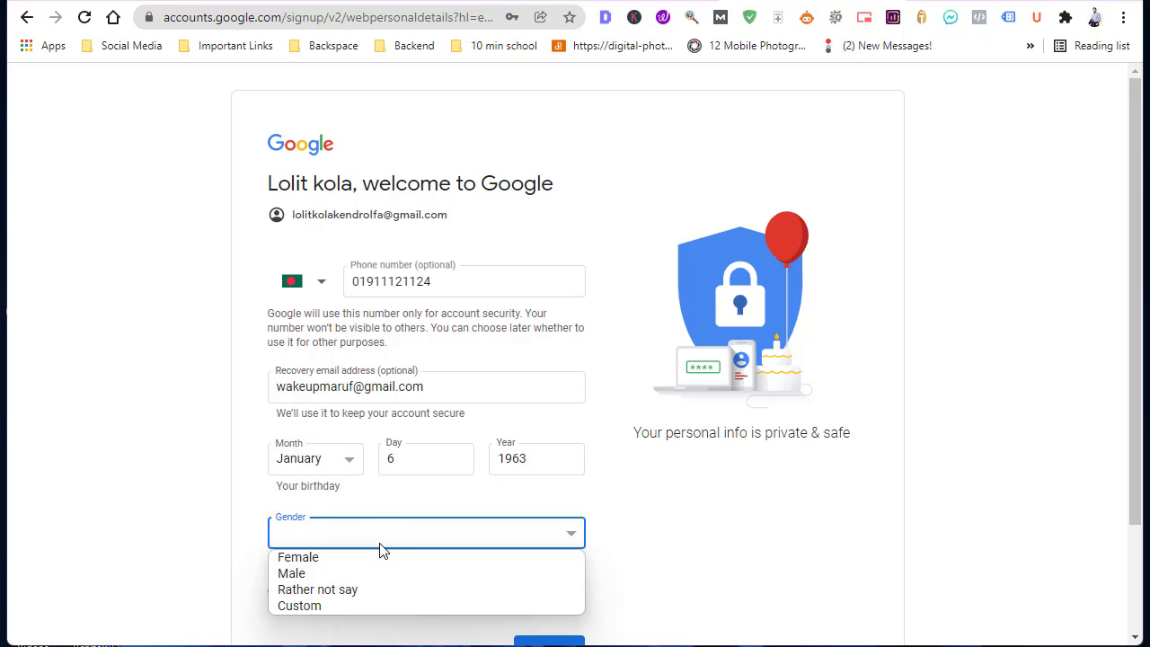
left_click(296, 616)
scroll(698, 534, "down", 1)
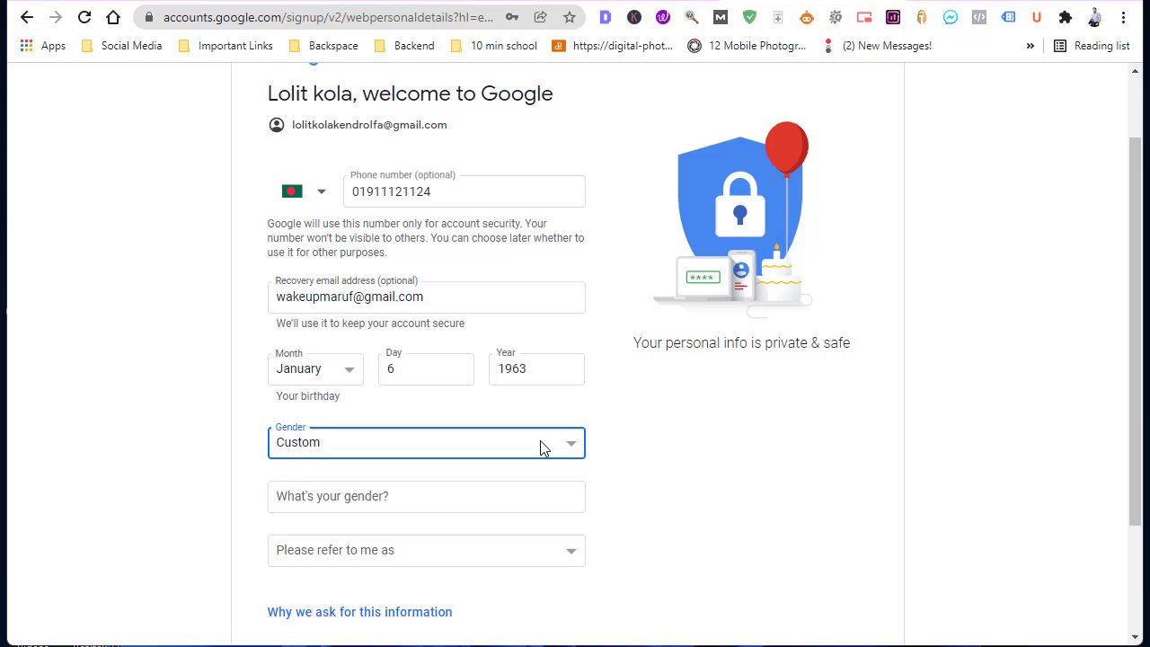
left_click(541, 446)
left_click(415, 496)
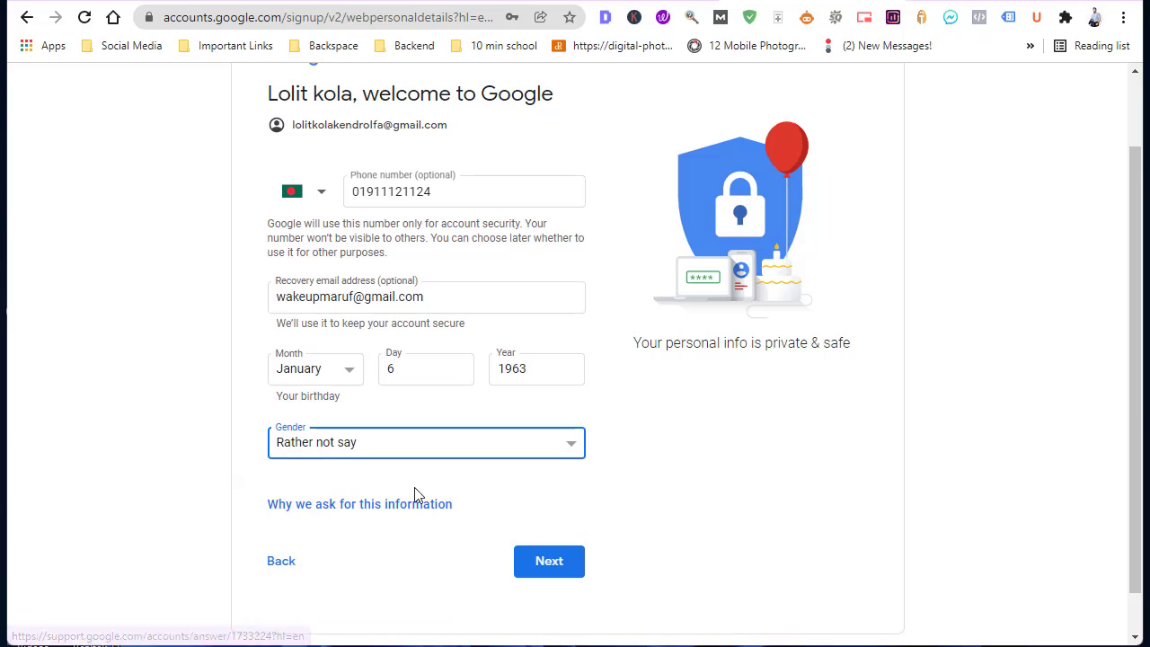
left_click(563, 569)
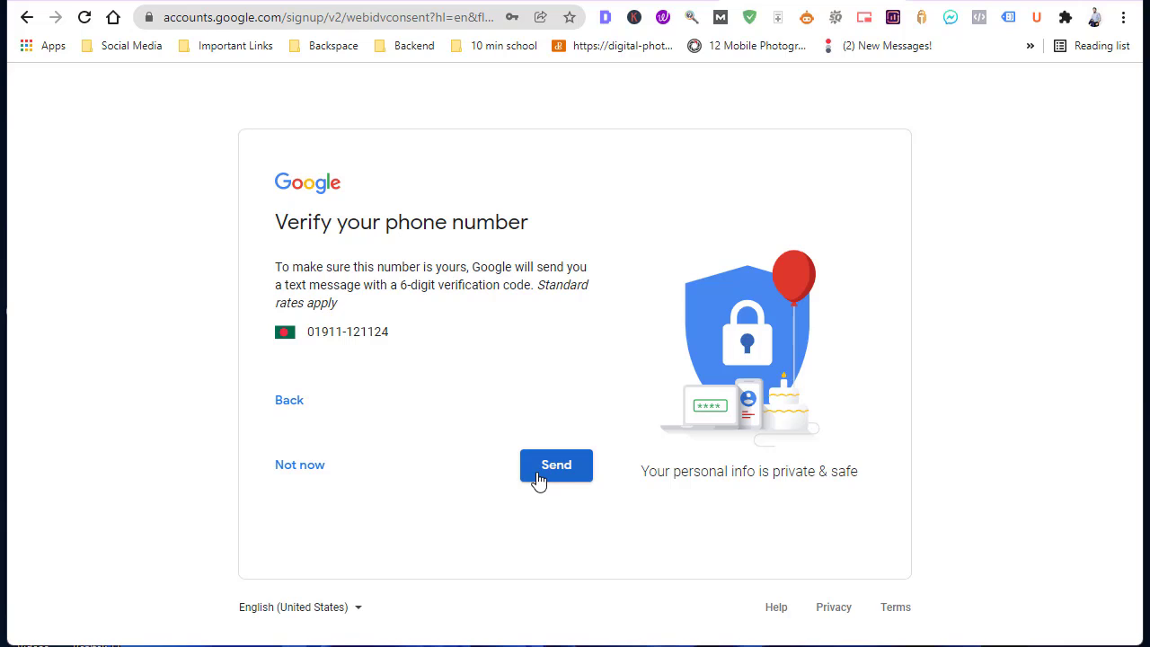
Verify the phone number with the code sent by SMS.
left_click(543, 472)
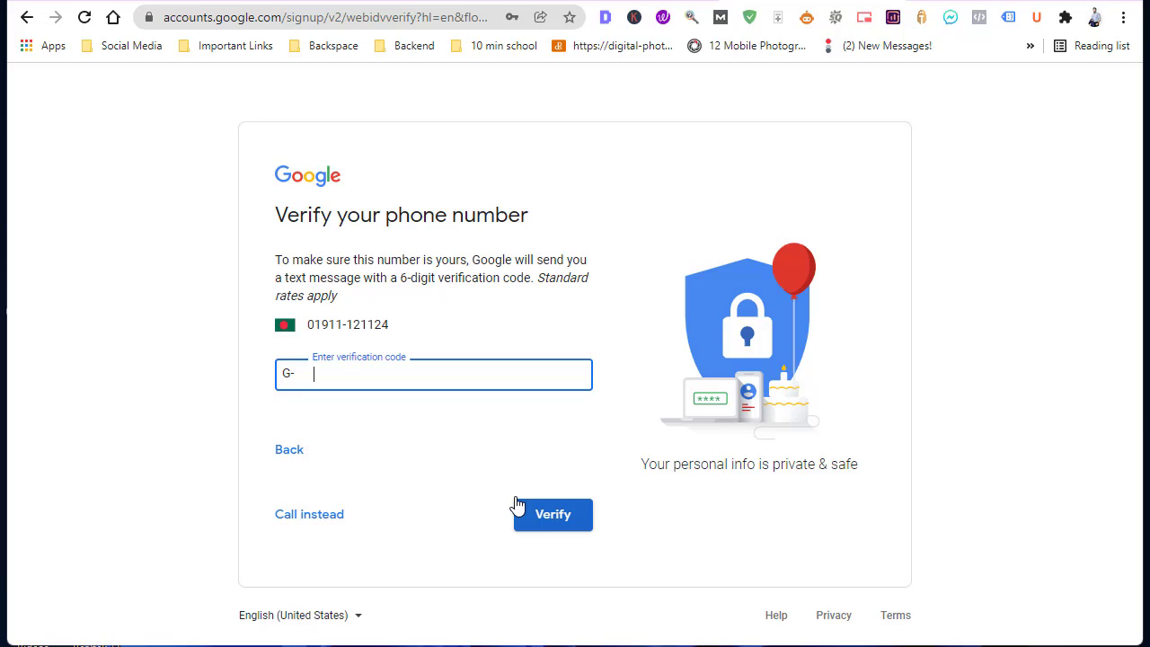
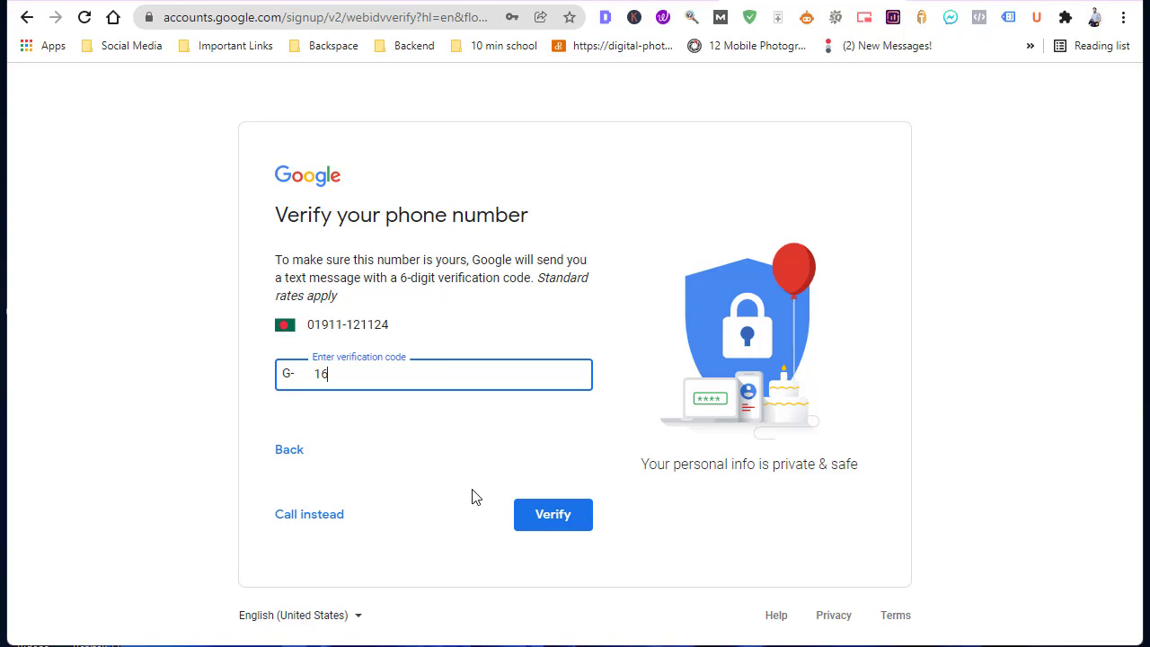
left_click(566, 521)
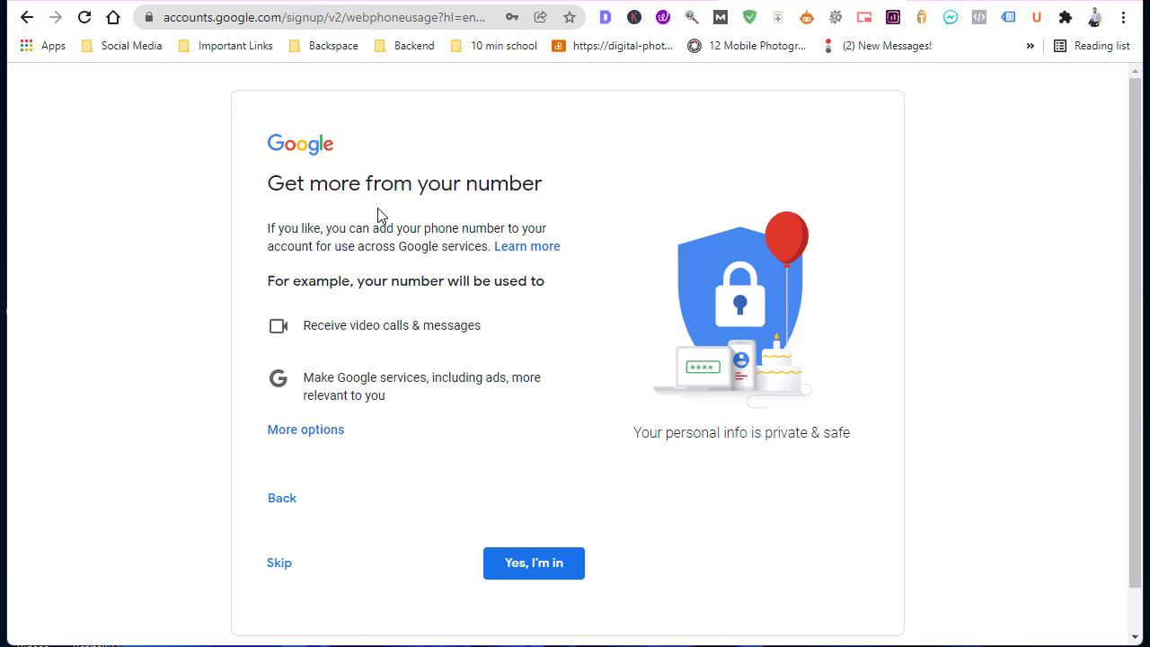
Add the phone number across Google services and accept the Privacy and Terms.
left_click(516, 566)
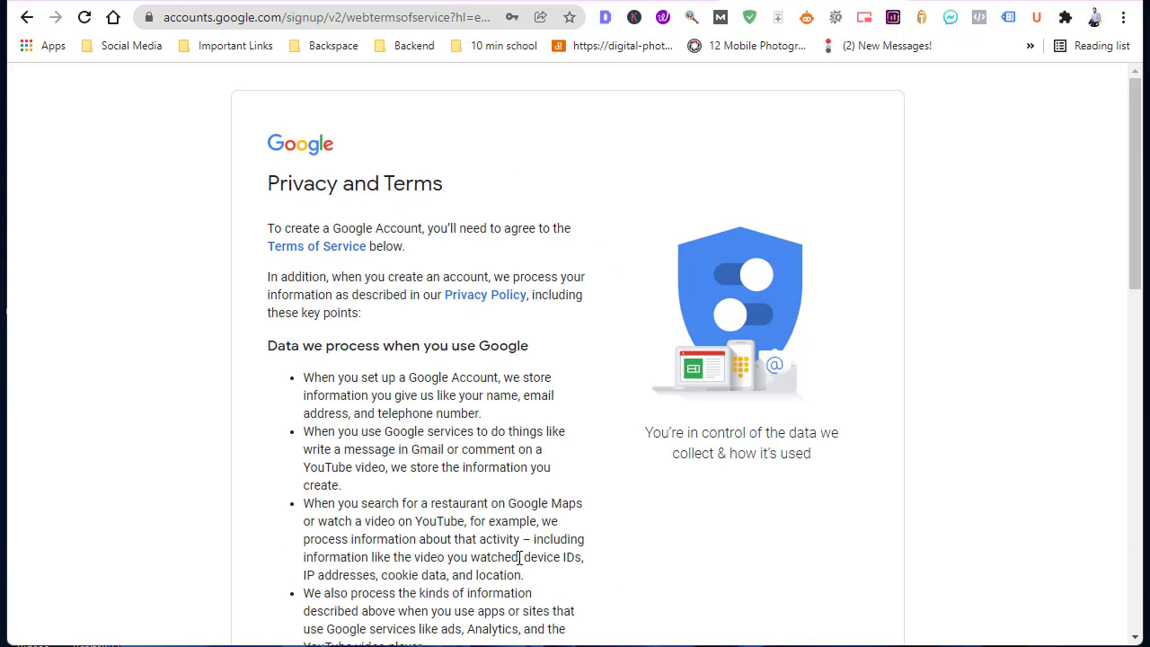
scroll(510, 539, "down", 10)
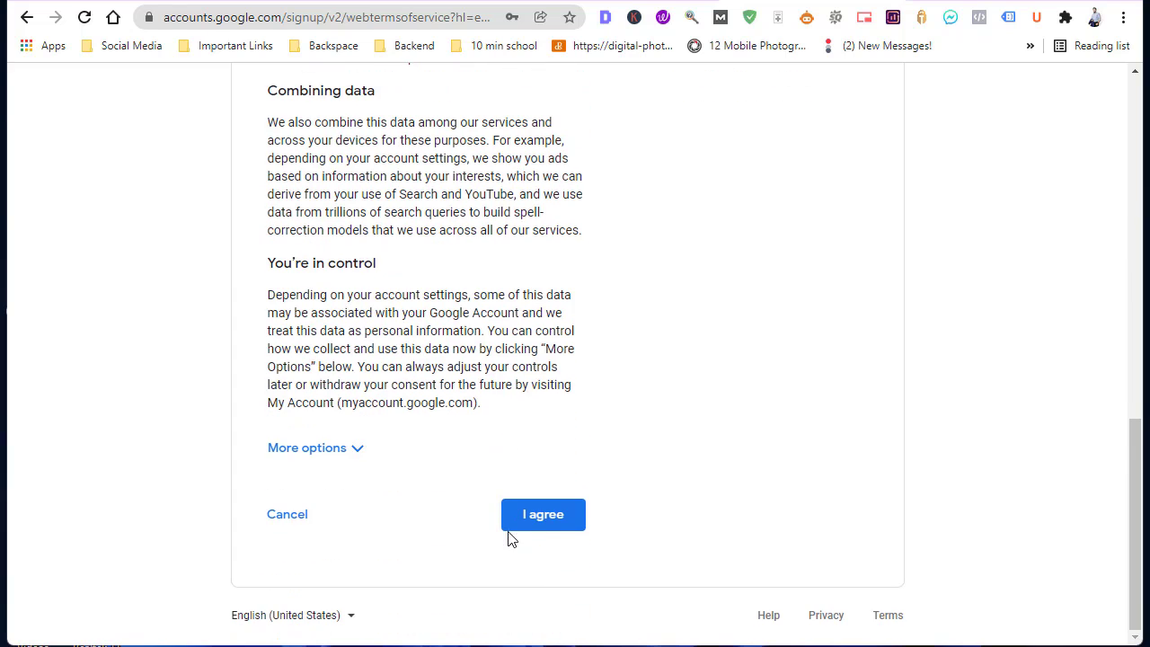
left_click(515, 514)
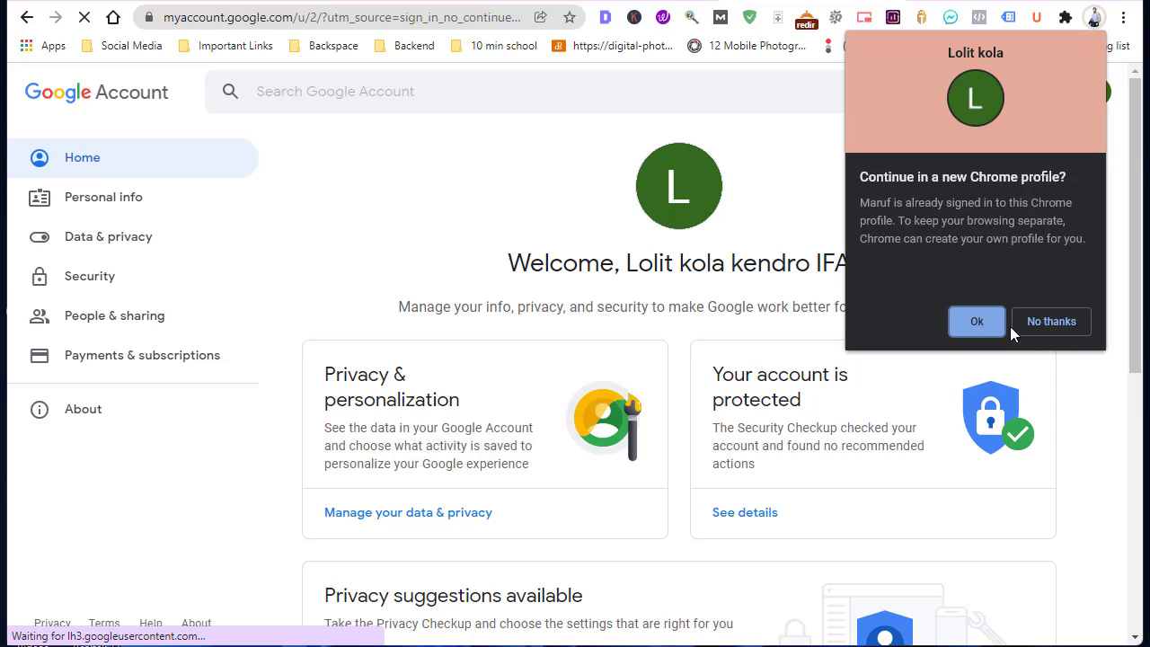
Continue in a separate Chrome profile for the account with a purple colour theme.
left_click(979, 323)
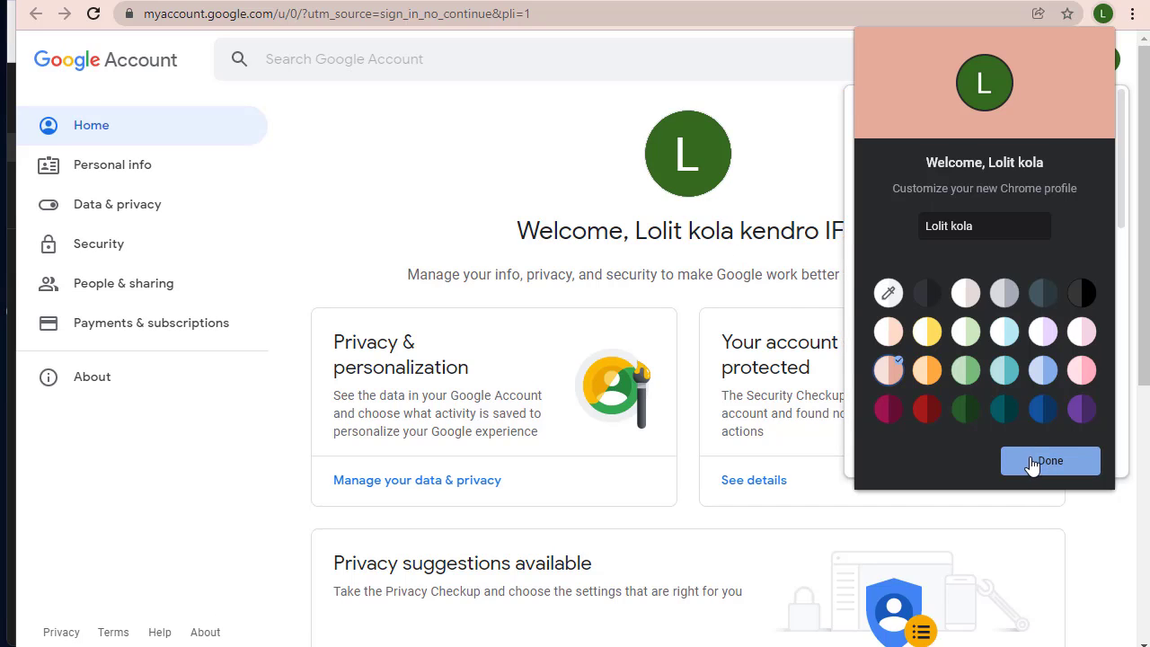
left_click(1078, 409)
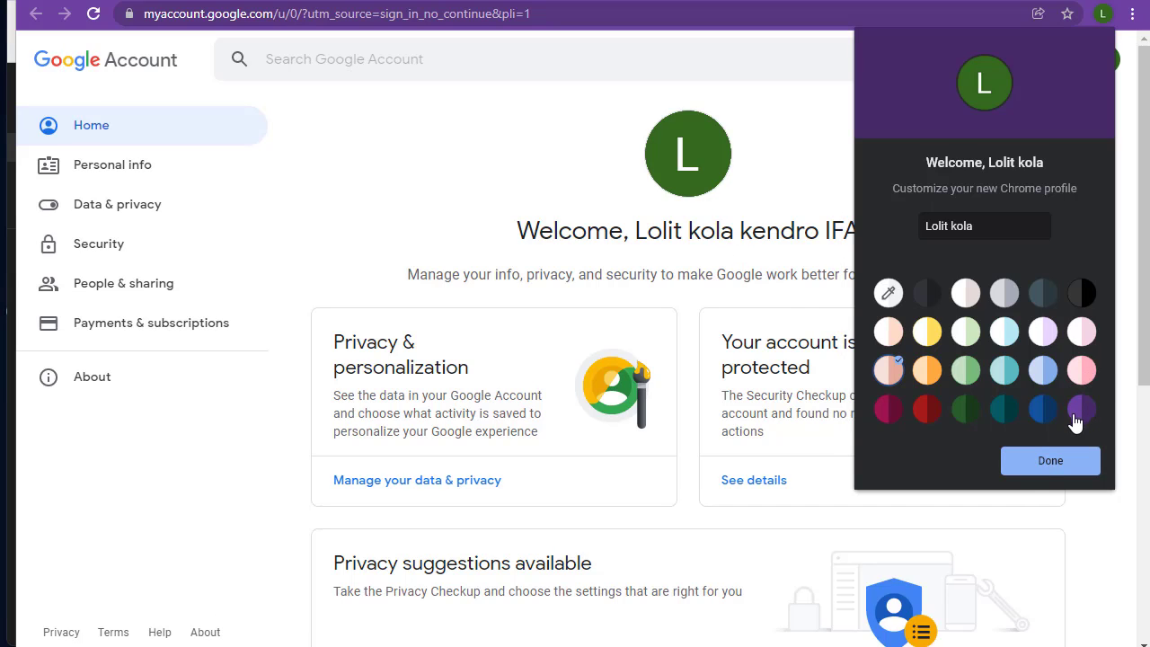
left_click(1036, 465)
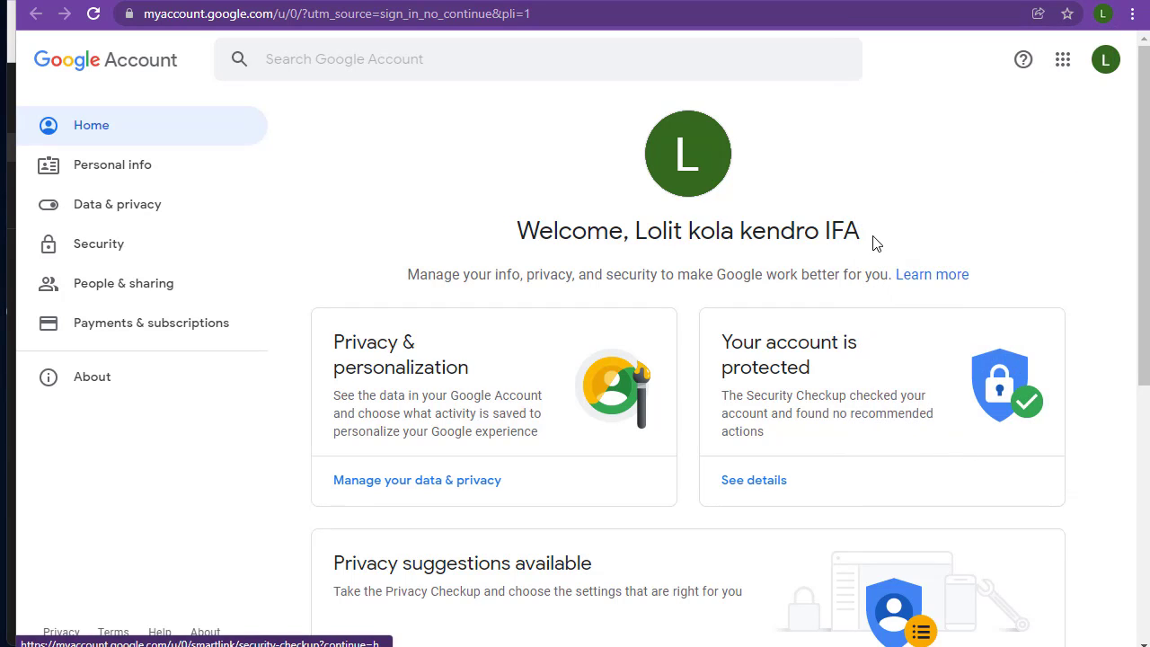
left_click(1063, 59)
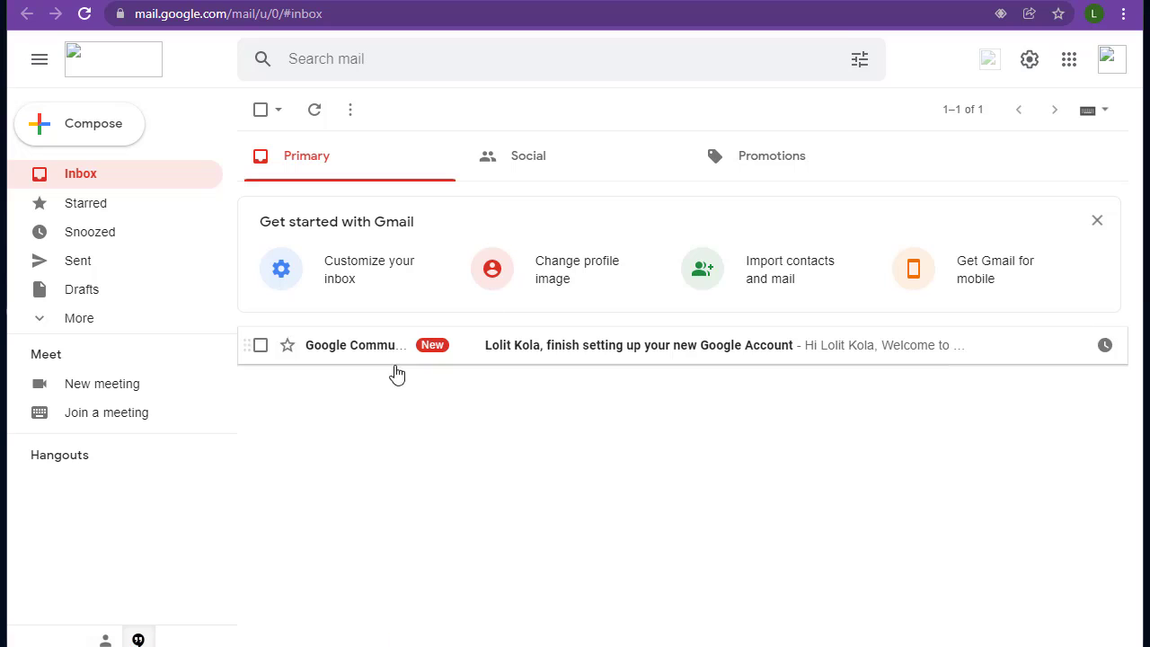
Open and read the 'finish setting up your new Google Account' welcome email in Gmail.
left_click(557, 354)
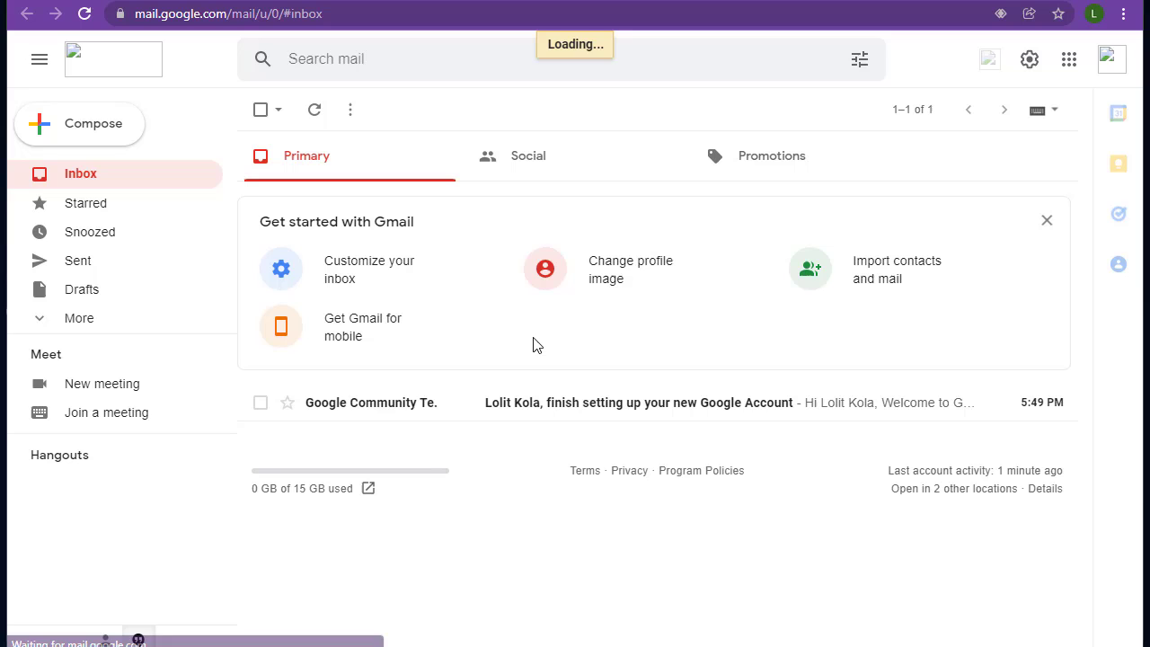
left_click(569, 410)
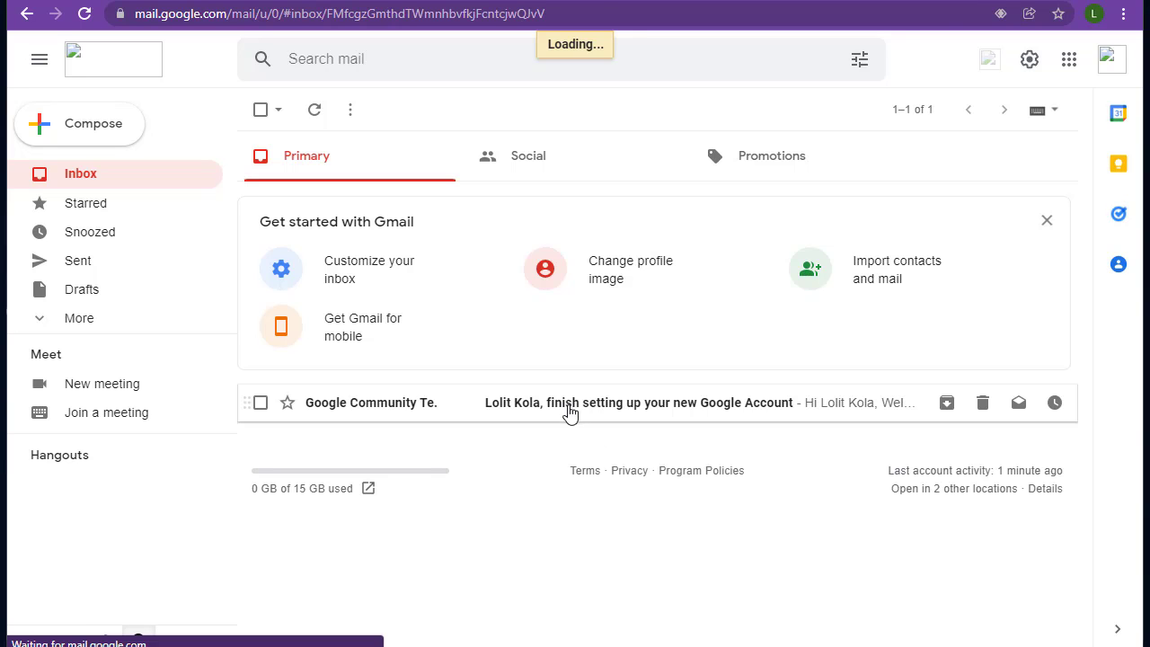
scroll(521, 406, "down", 2)
scroll(506, 405, "down", 5)
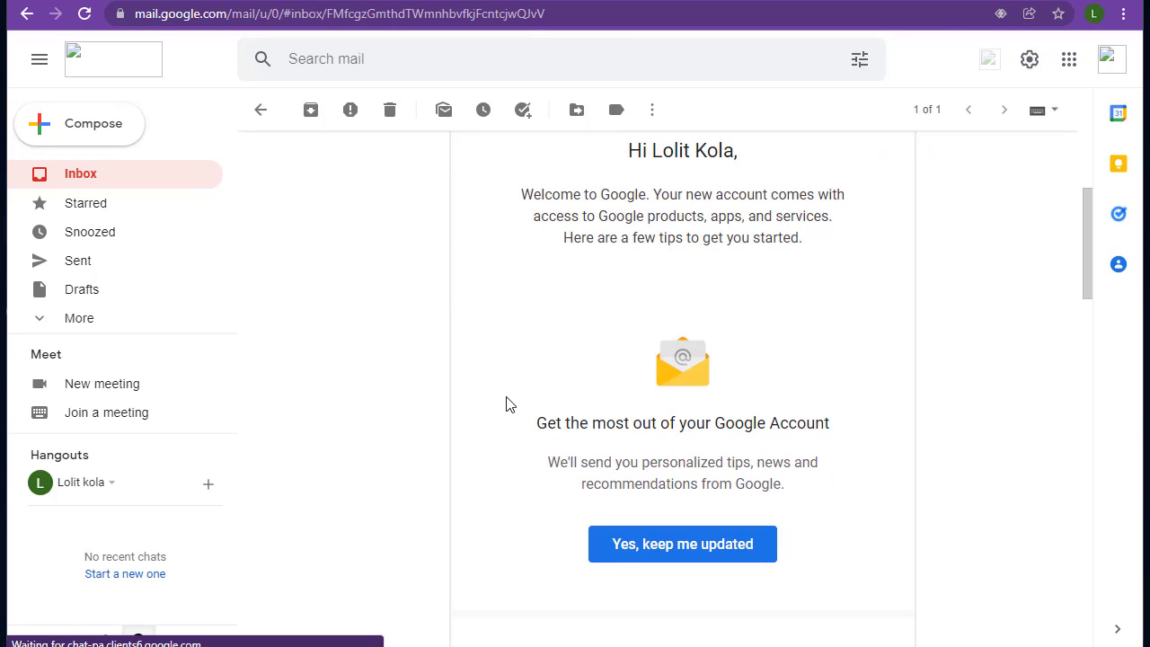
scroll(506, 404, "down", 6)
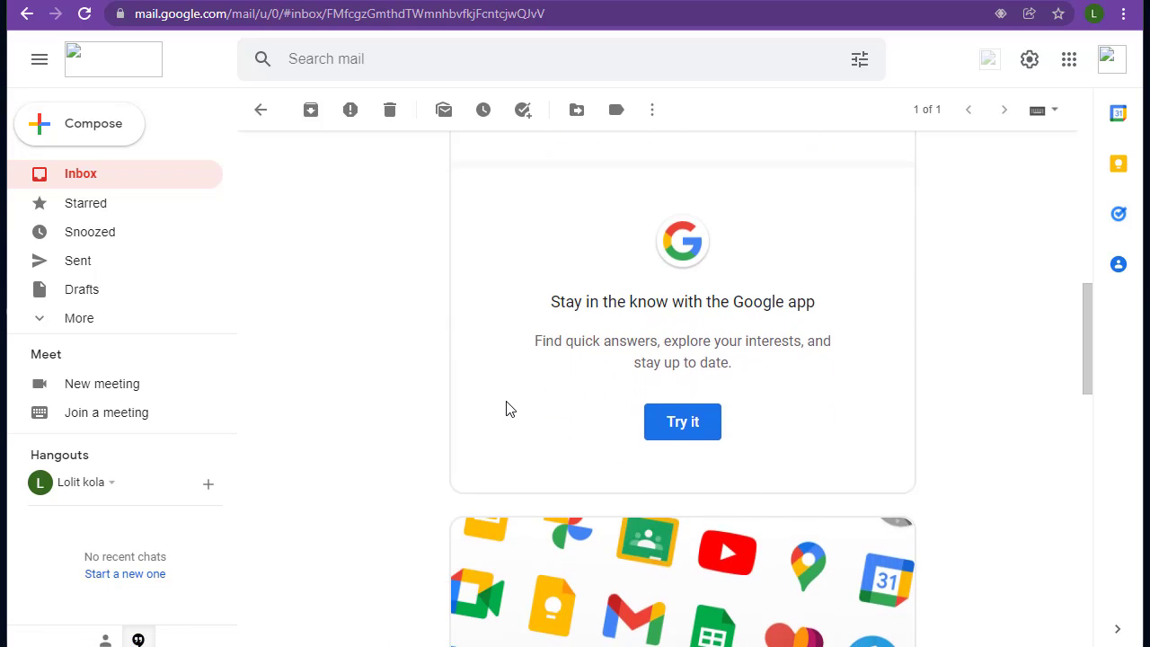
scroll(853, 467, "down", 7)
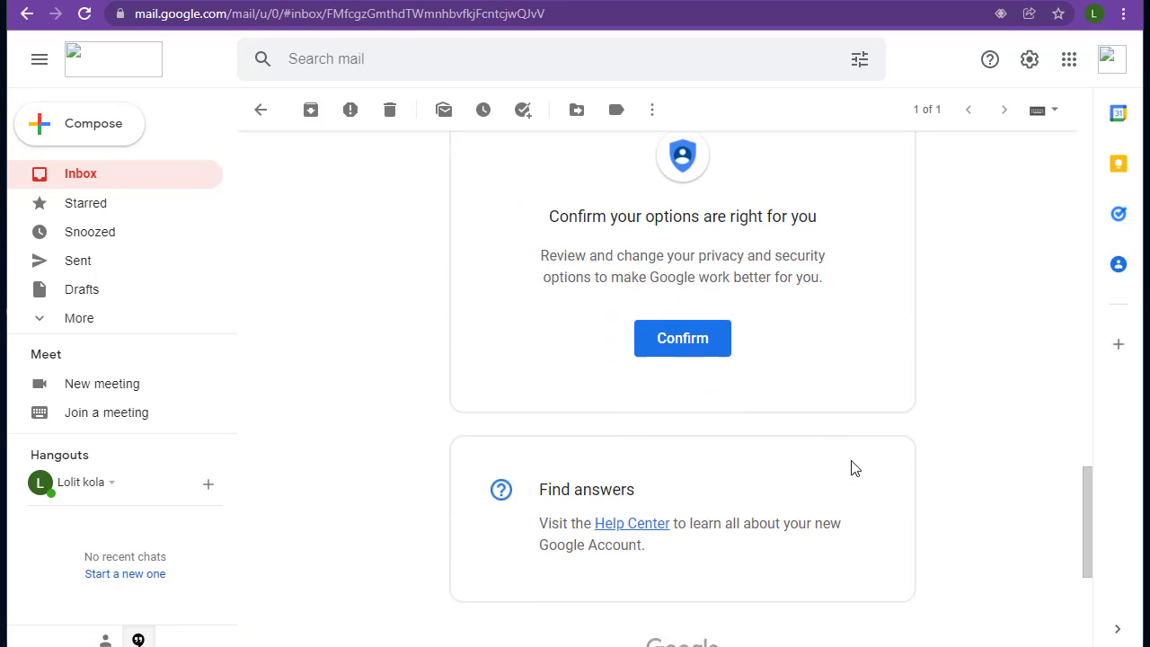
scroll(853, 465, "up", 6)
scroll(853, 465, "up", 6)
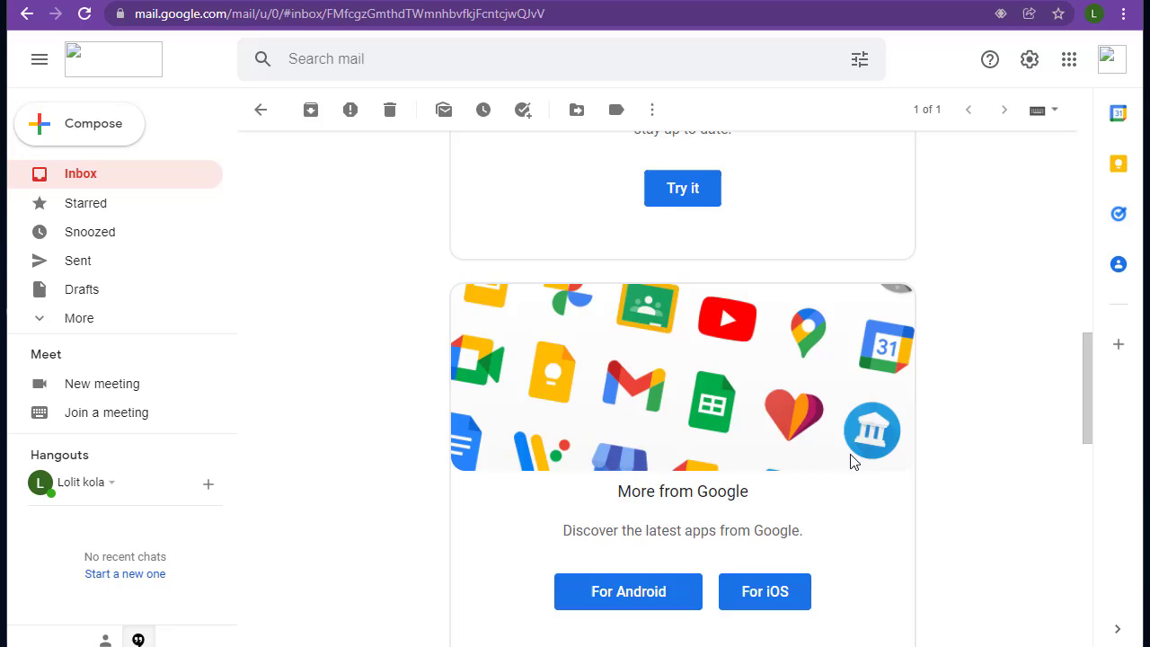
Go to youtube.com in a new browser tab.
key("ctrl+t")
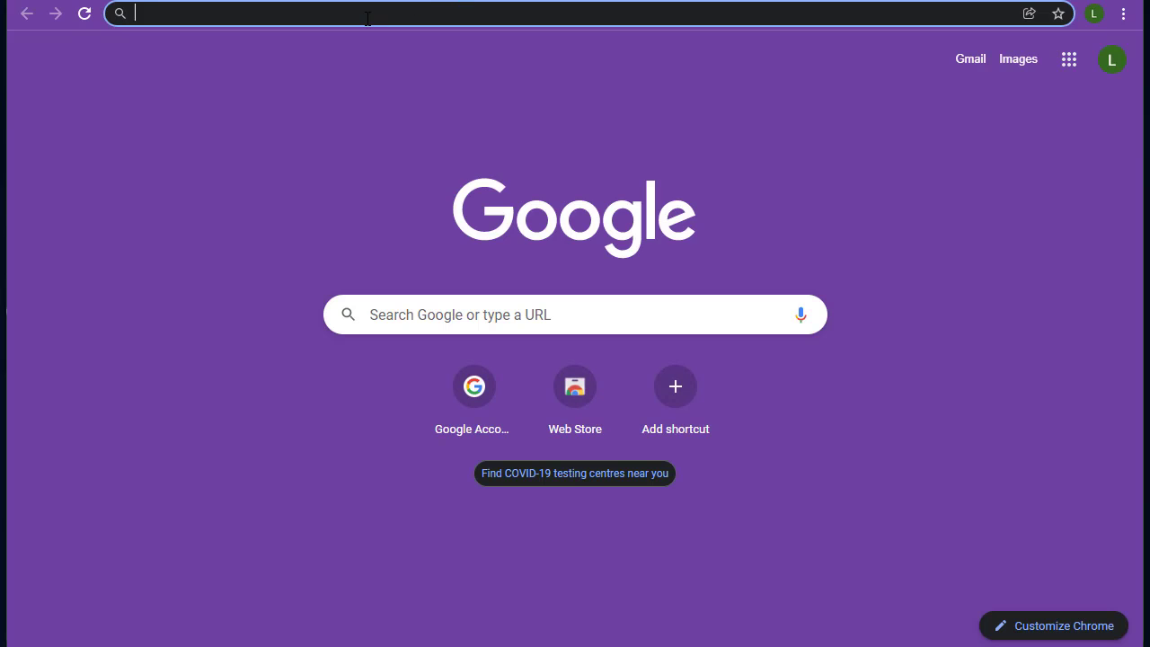
type("youtu")
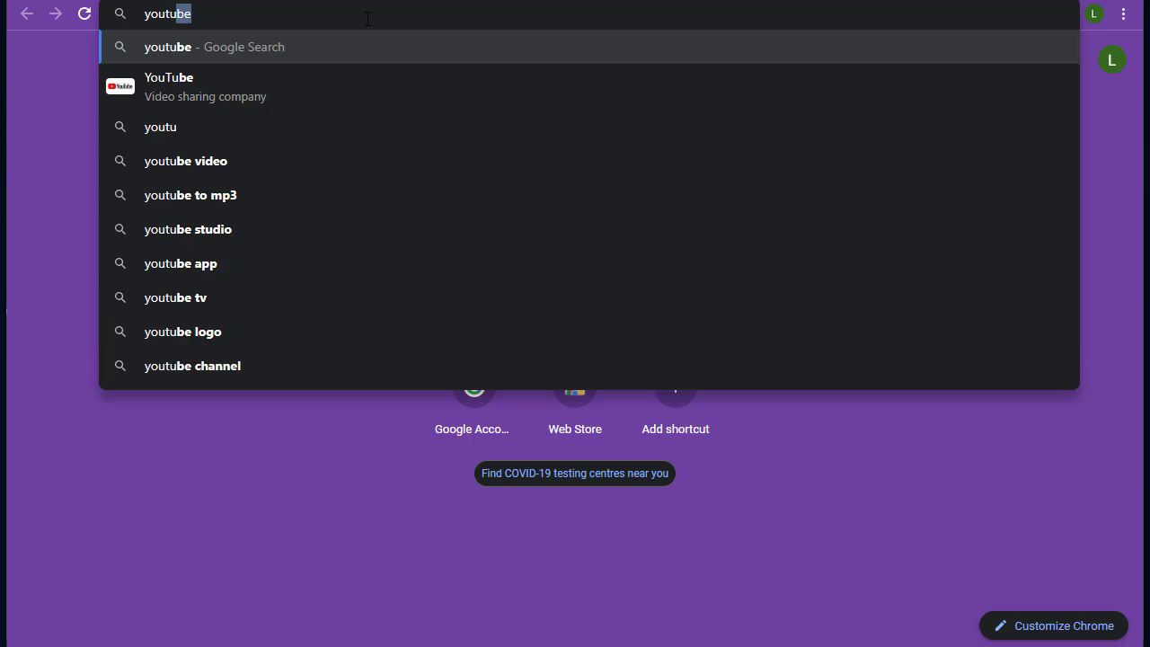
type("be")
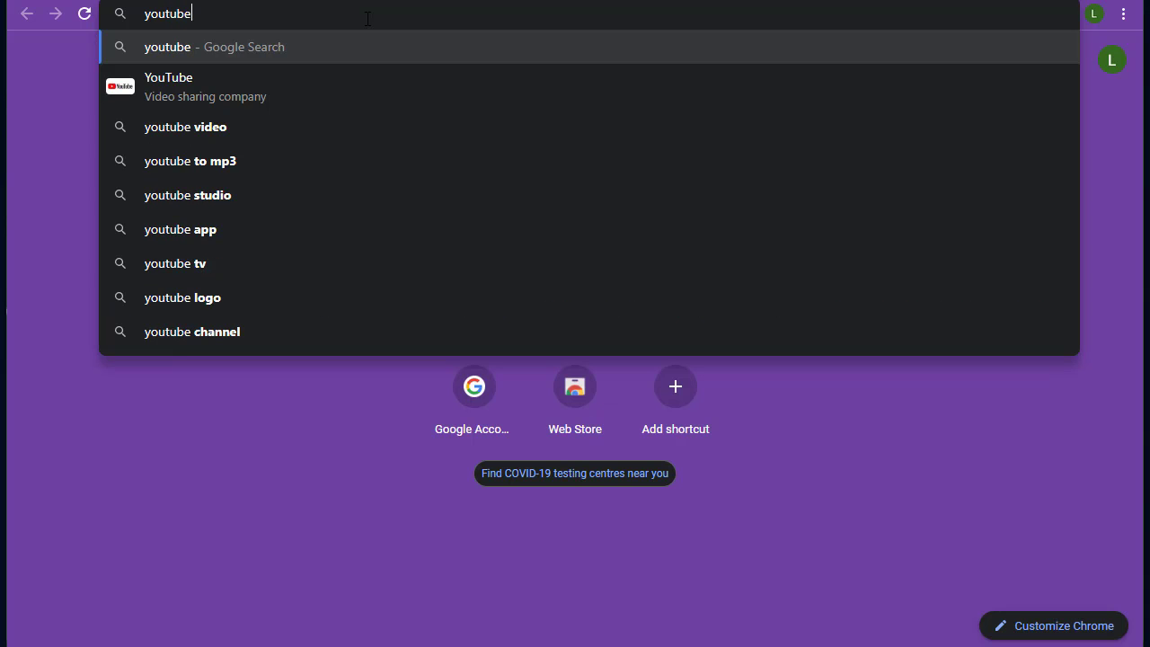
type(".com")
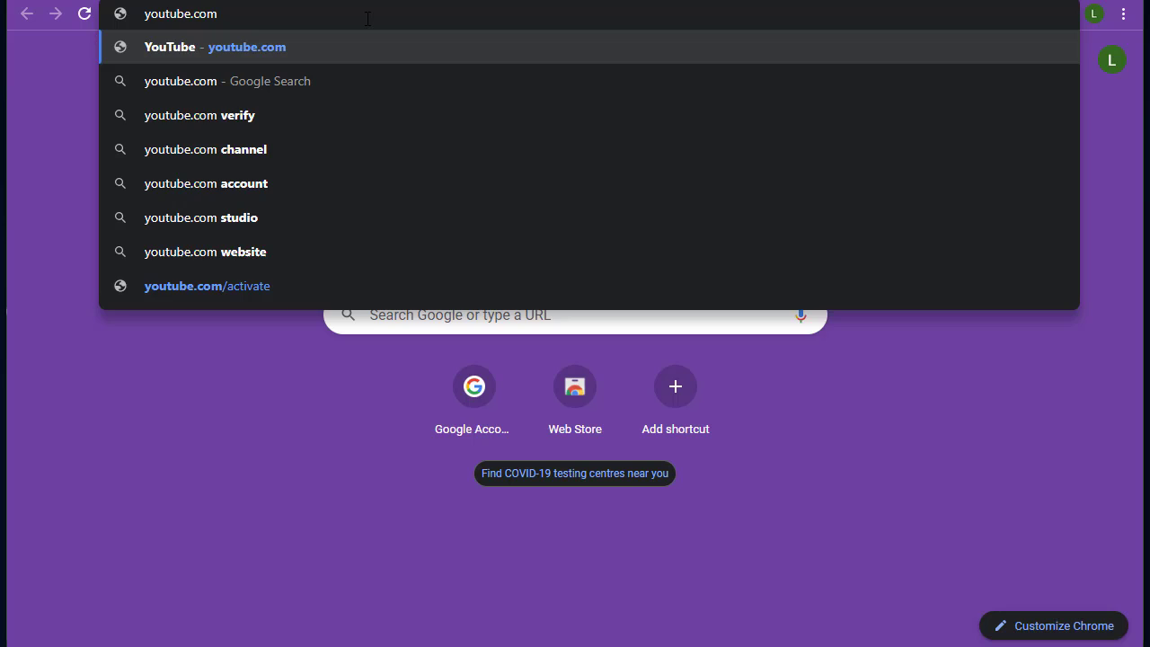
key("Return")
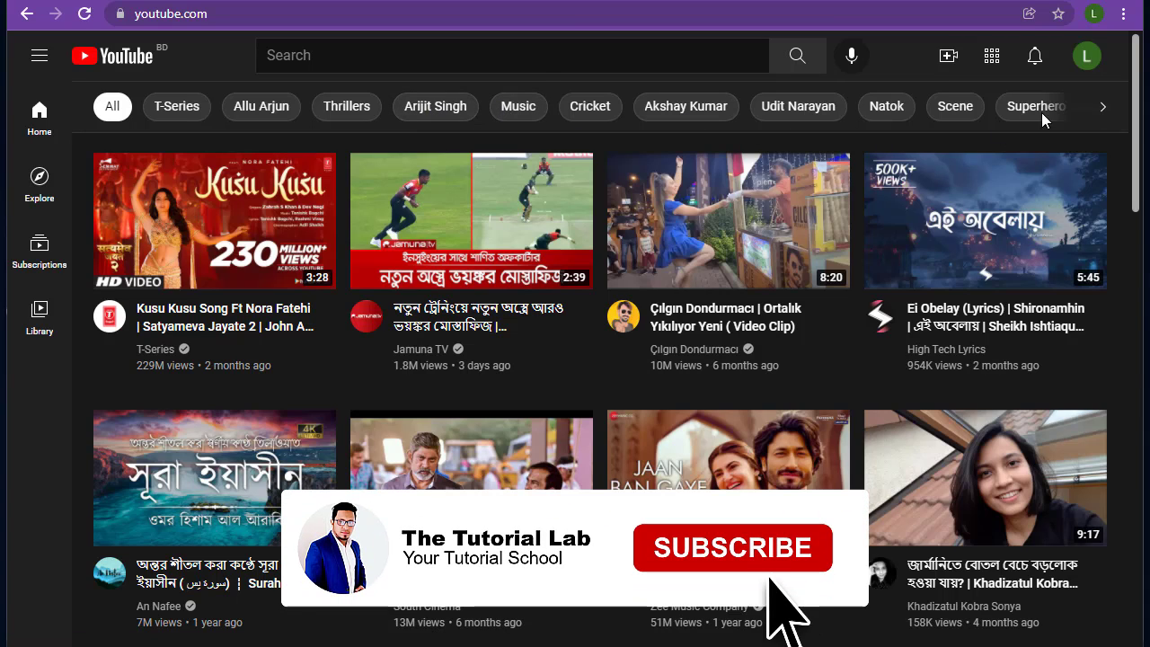
Start creating a channel and replace the prefilled name with ললিত কলা কেন্দ্র, ইফা -পাবনা.
left_click(1085, 66)
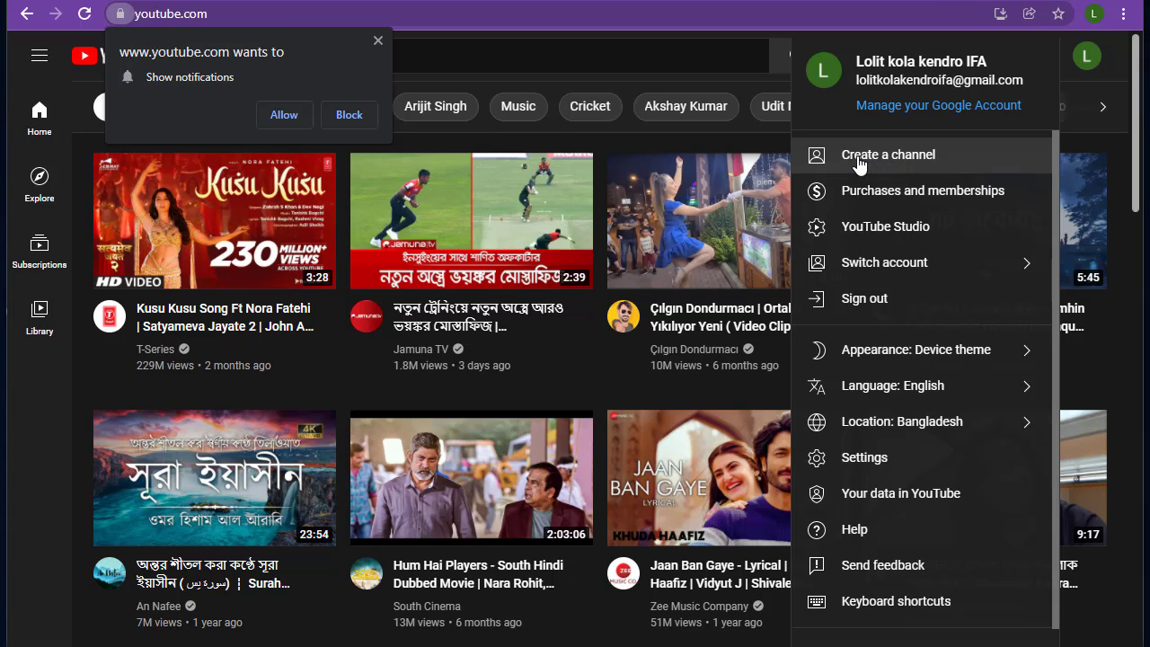
left_click(927, 162)
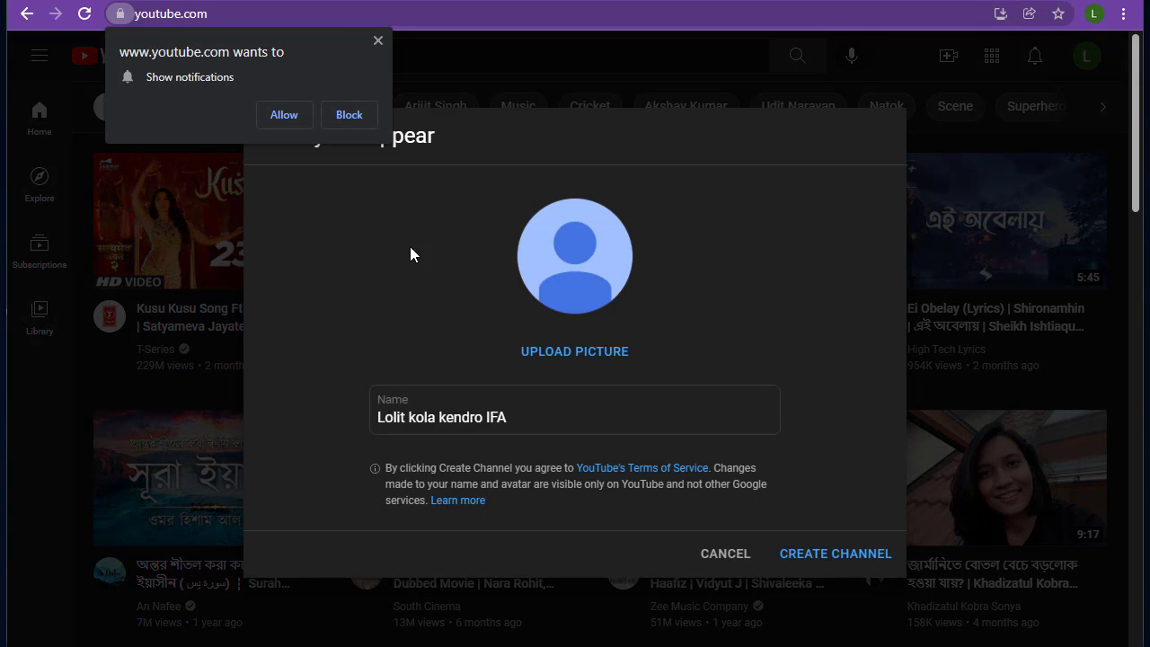
left_click(303, 115)
left_click(419, 422)
key("ctrl+a")
key("BackSpace")
type("lolit")
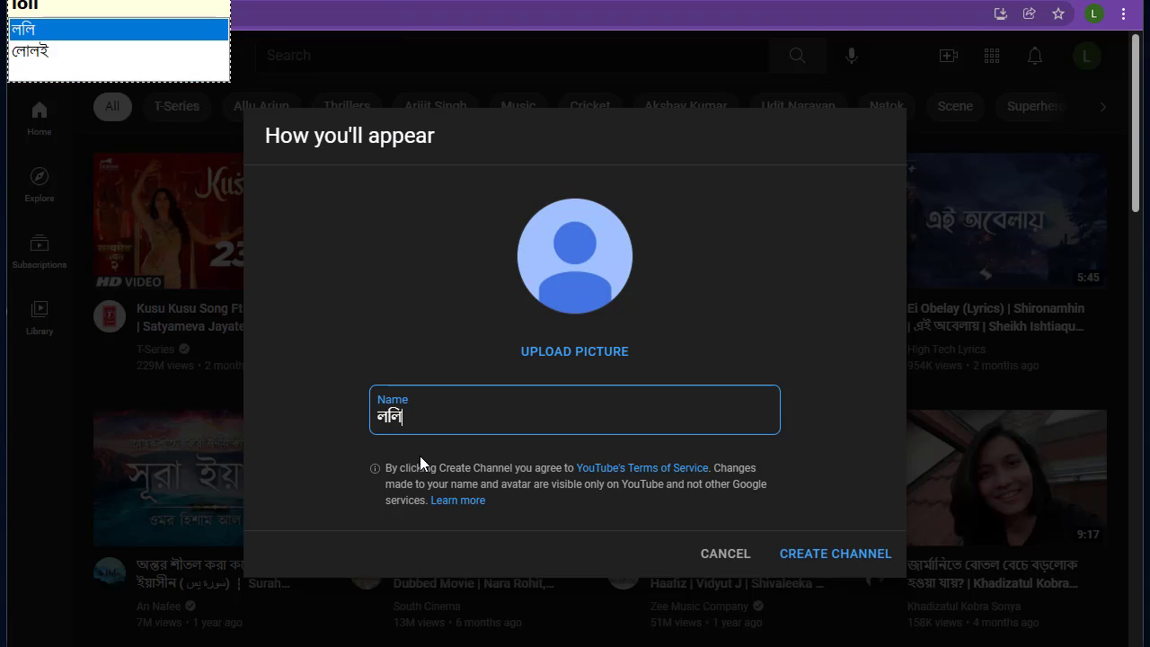
type(" kola kendro ")
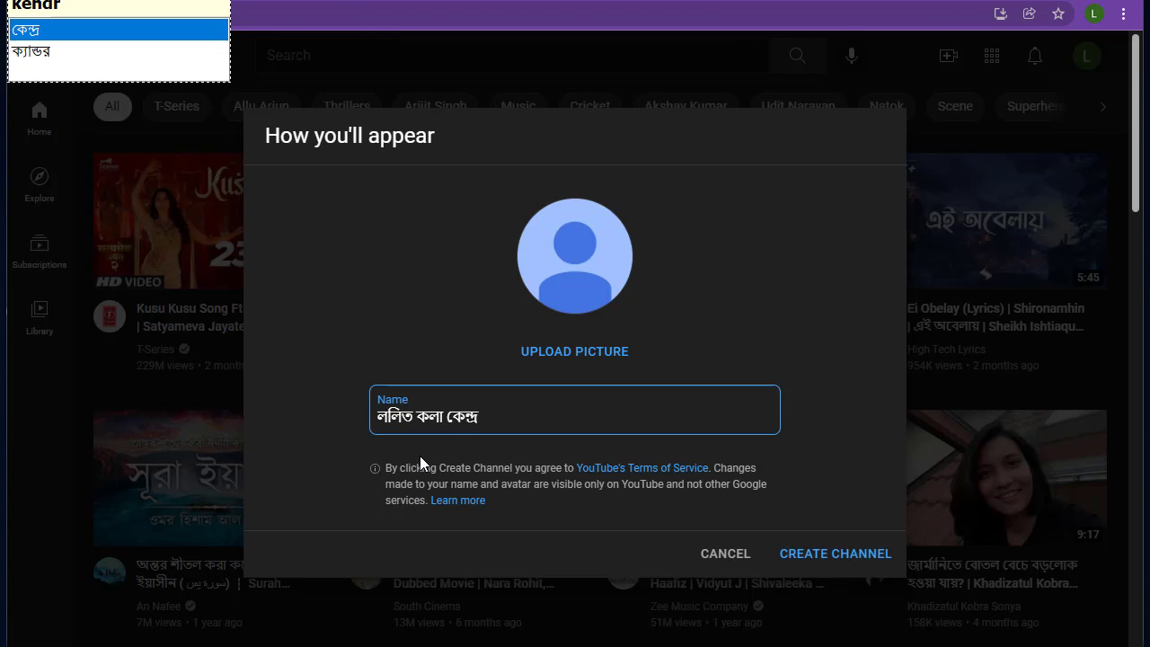
type("ifa -pa")
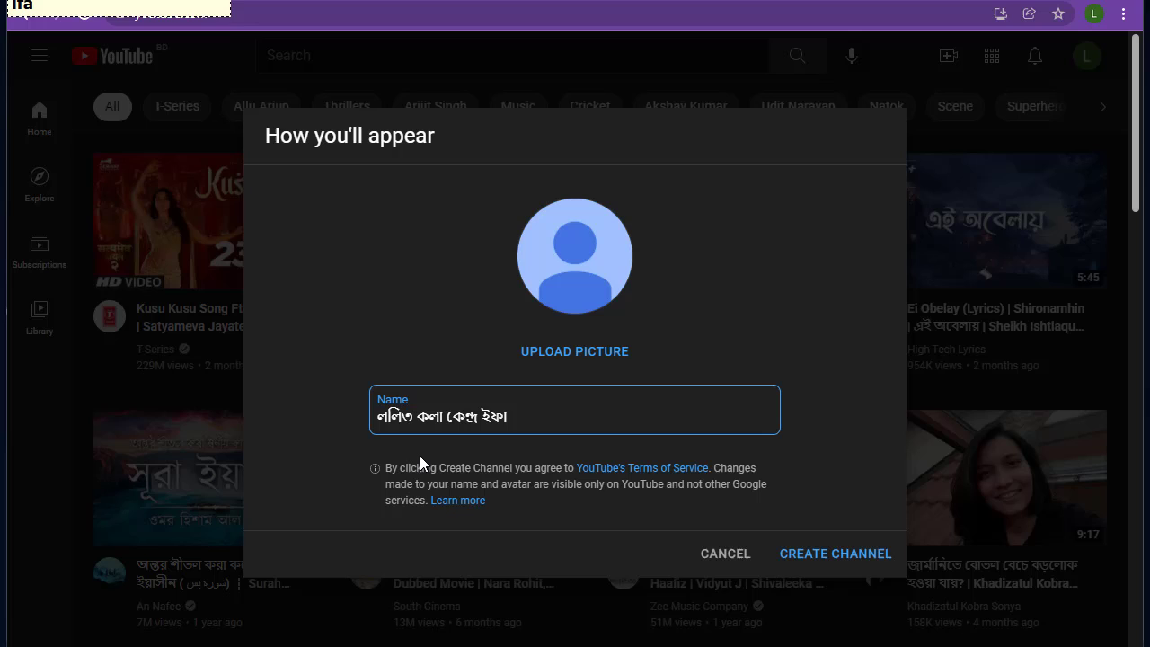
type("bna ")
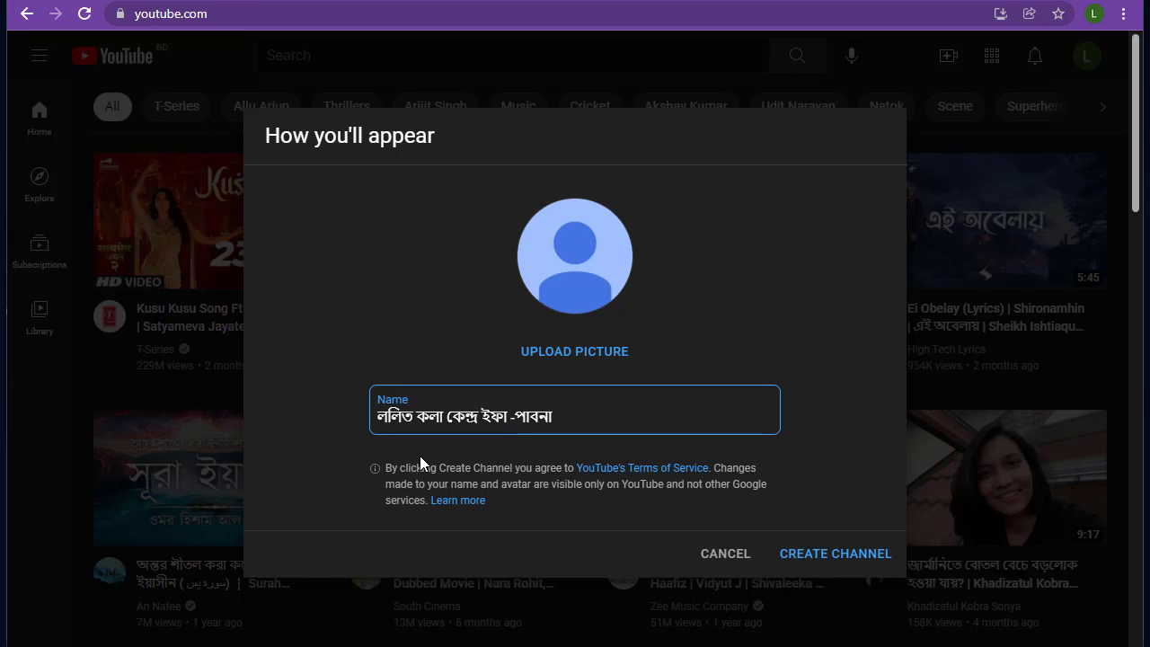
type(",")
Create the channel and open its branding customization page in YouTube Studio.
left_click(825, 555)
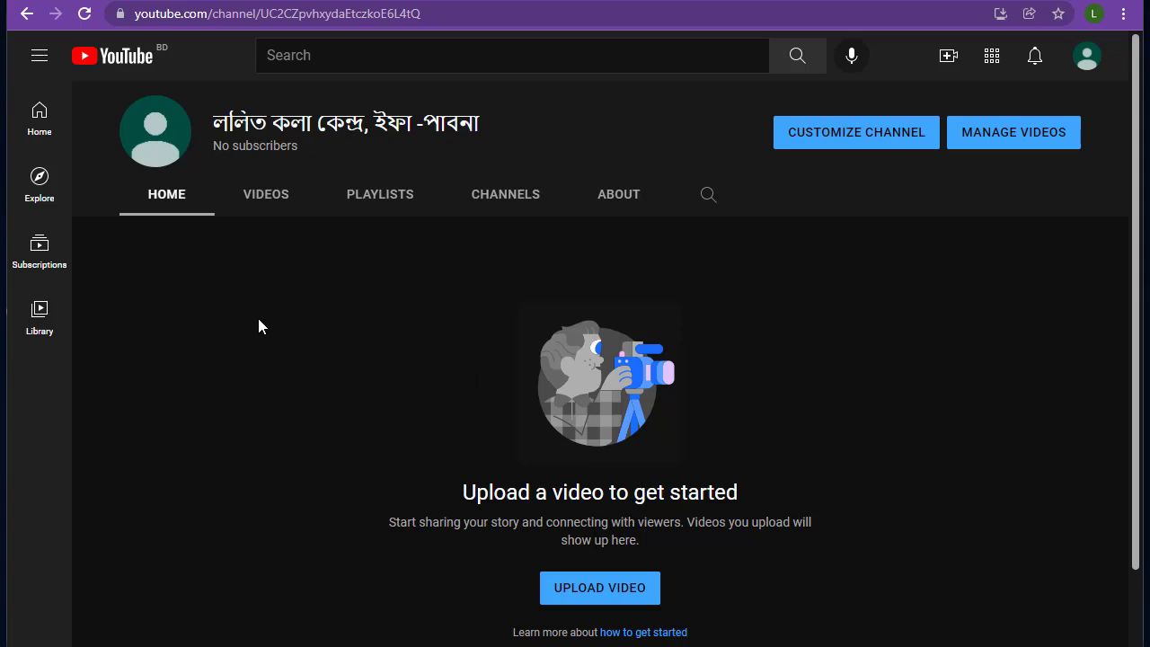
left_click(153, 146)
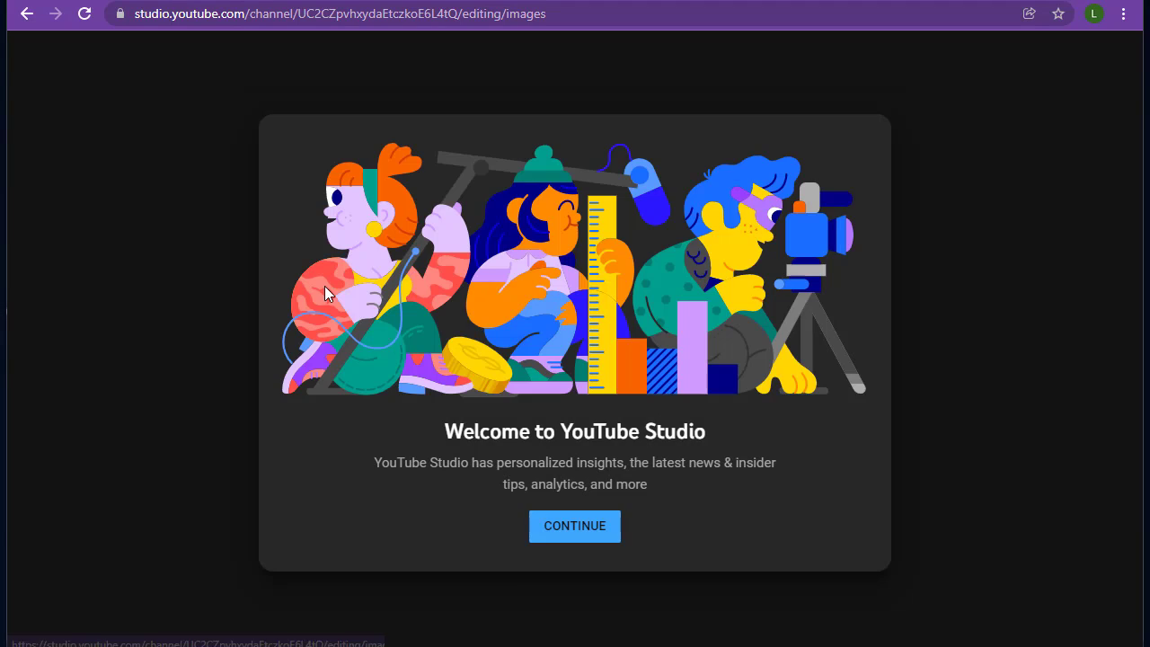
left_click(547, 531)
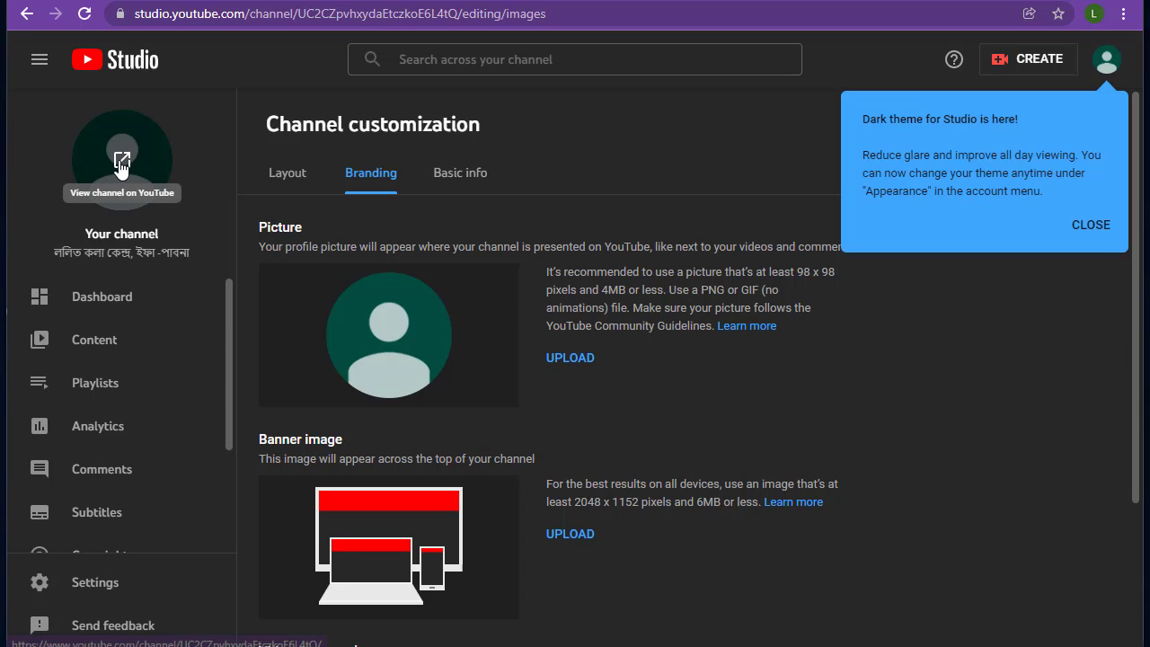
Upload the ইফা পাবনা logo from Downloads as the channel's profile picture.
left_click(1086, 224)
left_click(578, 361)
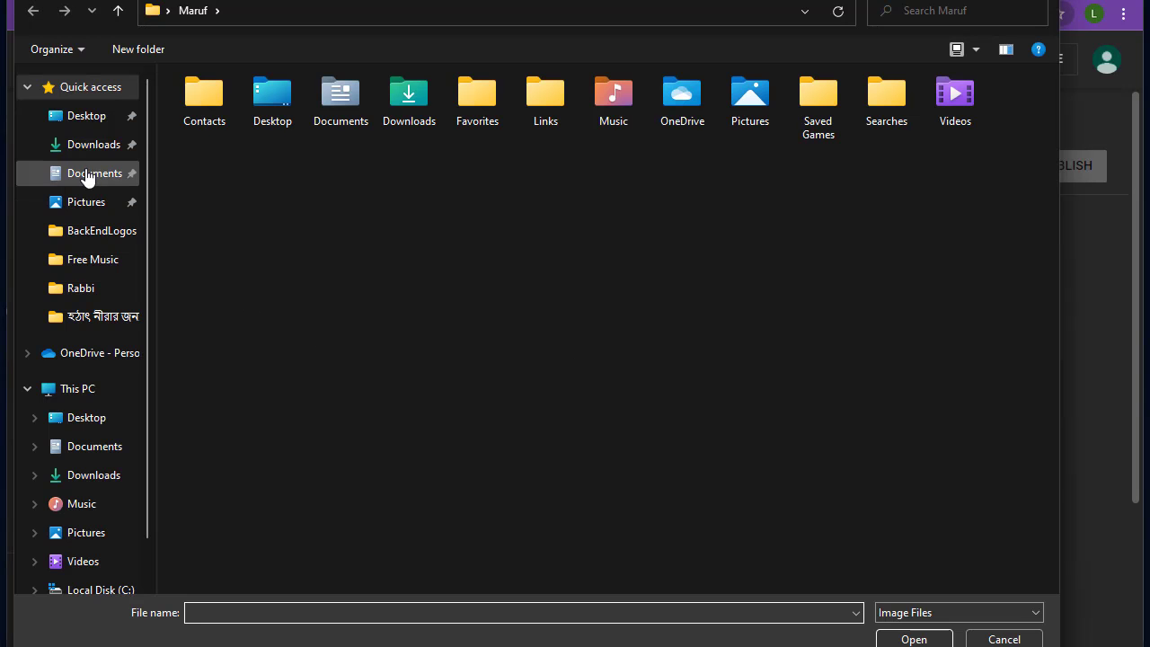
left_click(85, 146)
left_click(314, 152)
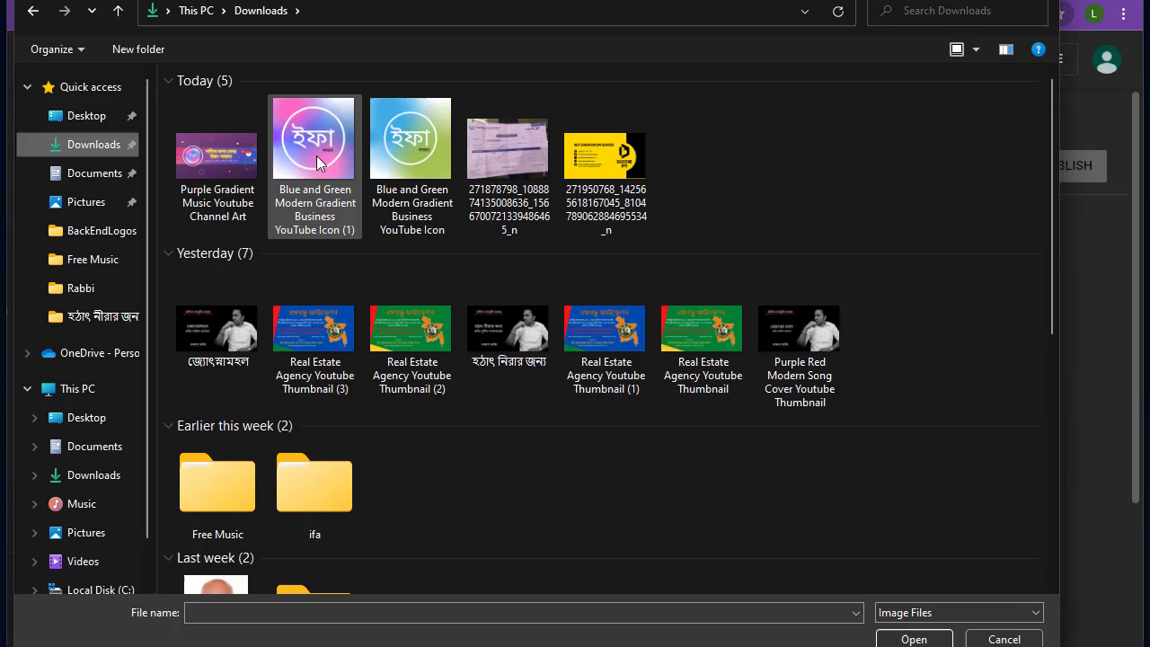
left_click(898, 639)
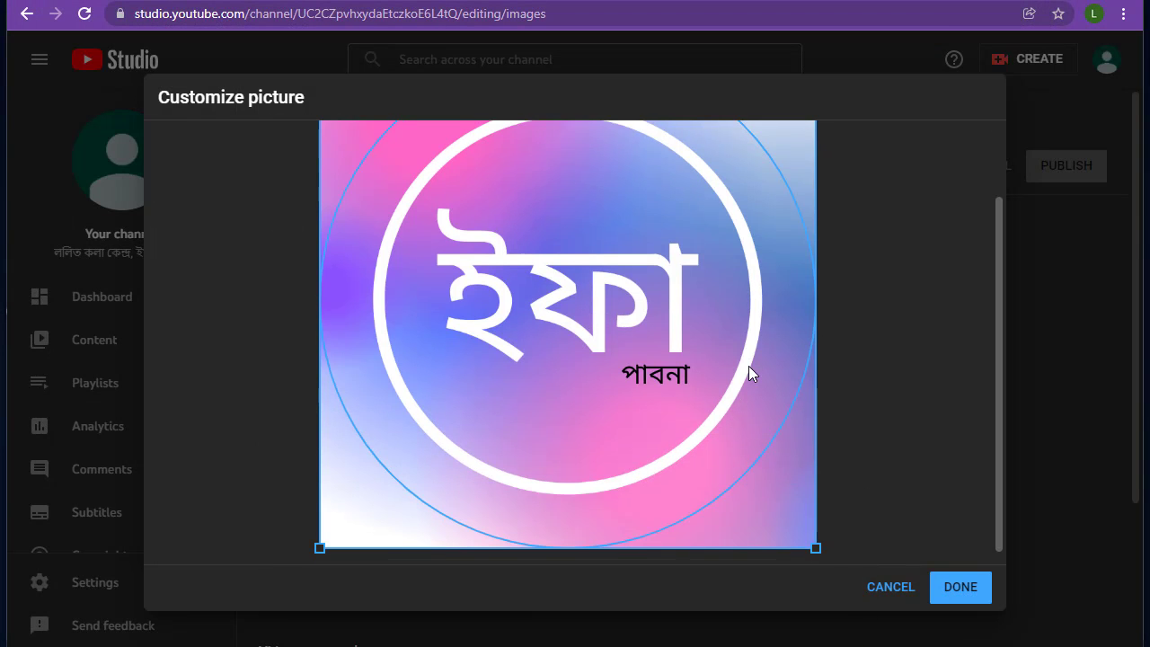
Zoom the page to 80%, tighten the picture's crop square and apply it.
left_click(1123, 13)
left_click(995, 185)
left_click(996, 185)
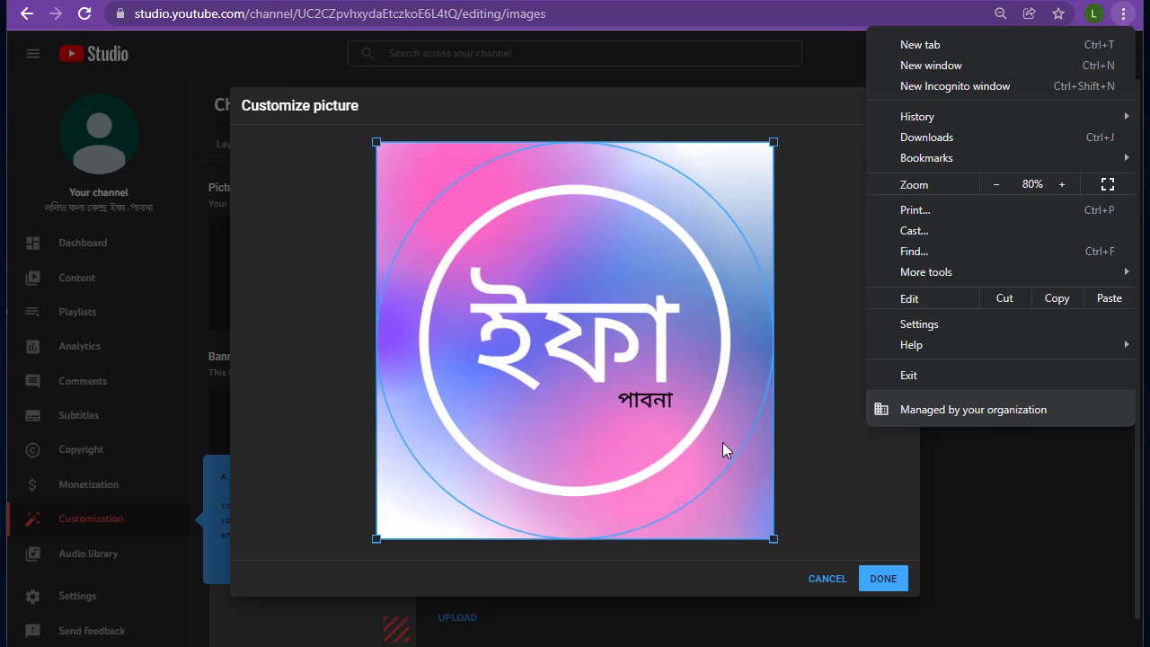
left_click(821, 415)
left_click_drag(774, 539, 723, 505)
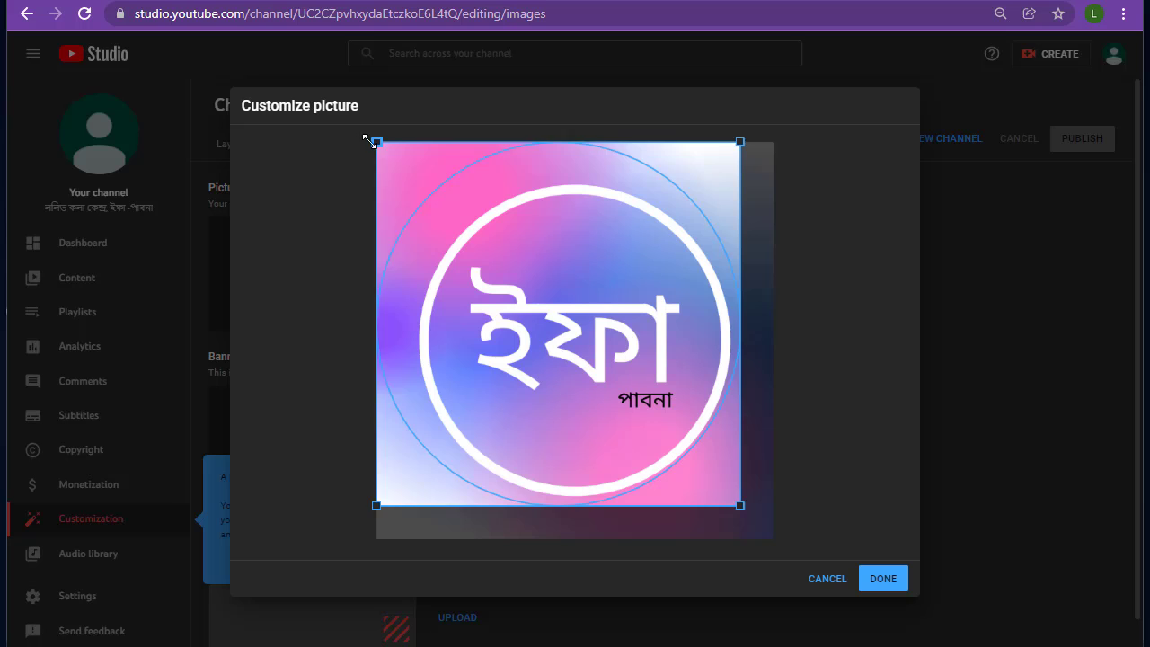
left_click_drag(370, 142, 428, 179)
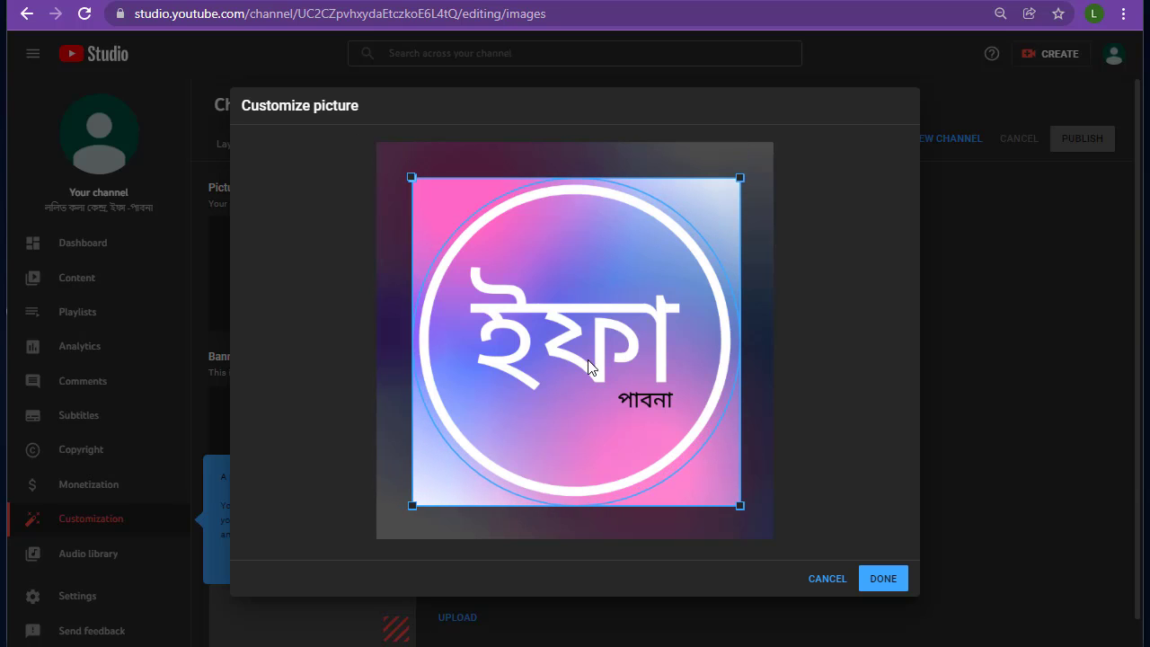
left_click(883, 584)
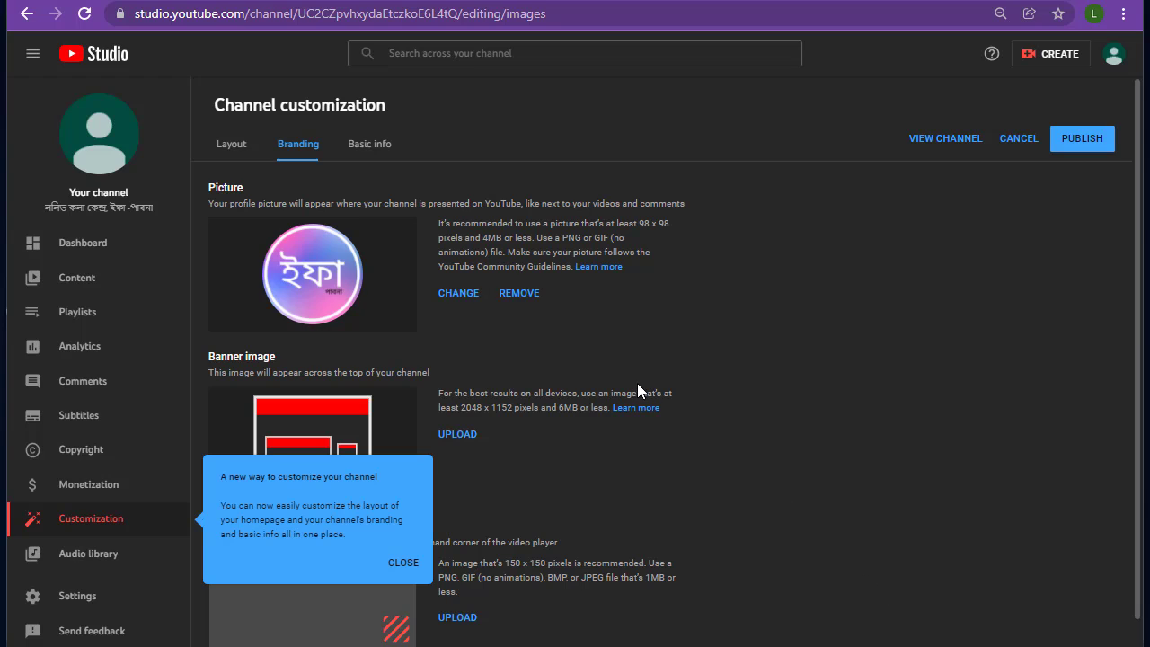
Upload the Purple Gradient Music Youtube Channel Art as the channel banner, accepting it uncropped.
left_click(408, 563)
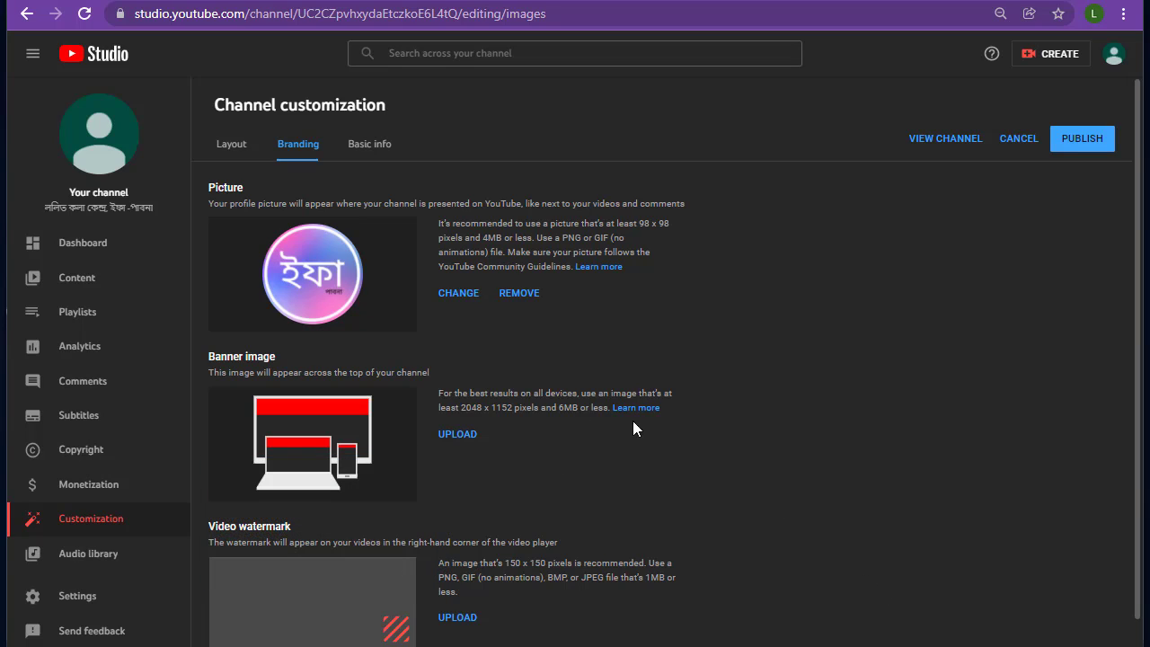
left_click(454, 435)
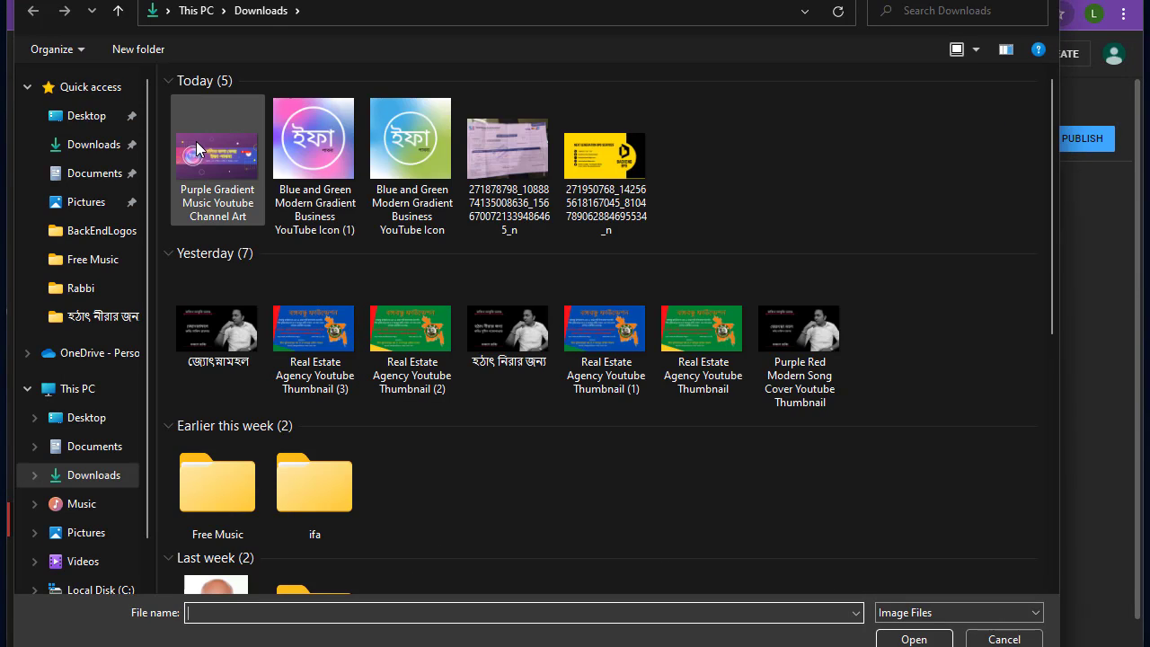
left_click(219, 162)
left_click(914, 638)
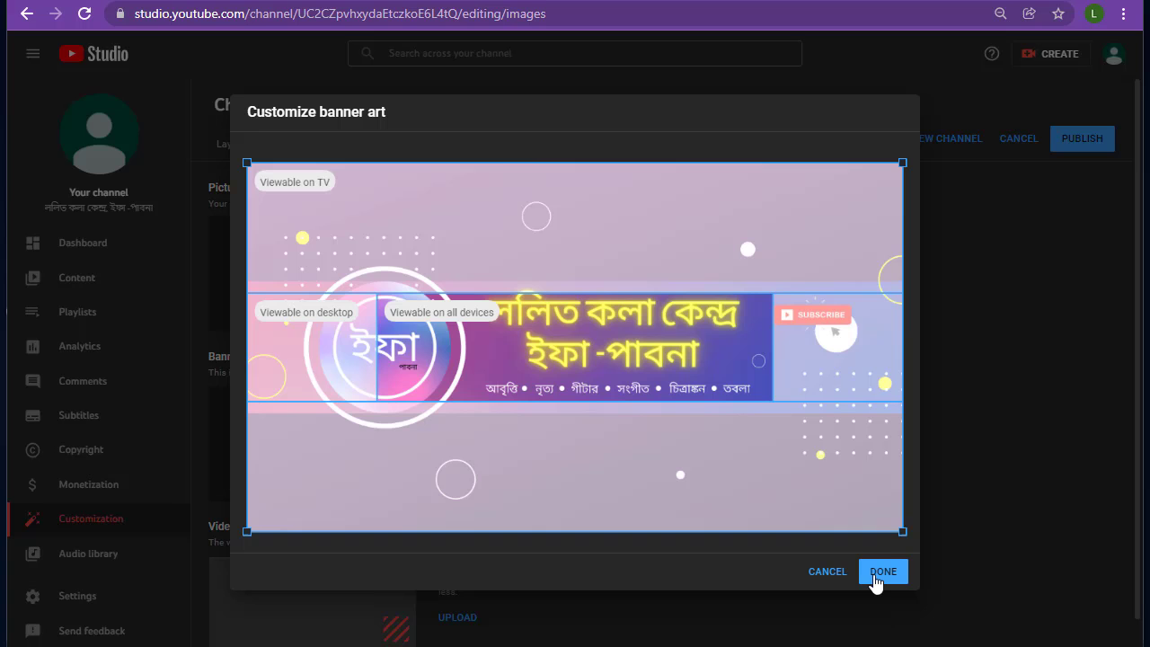
left_click(880, 575)
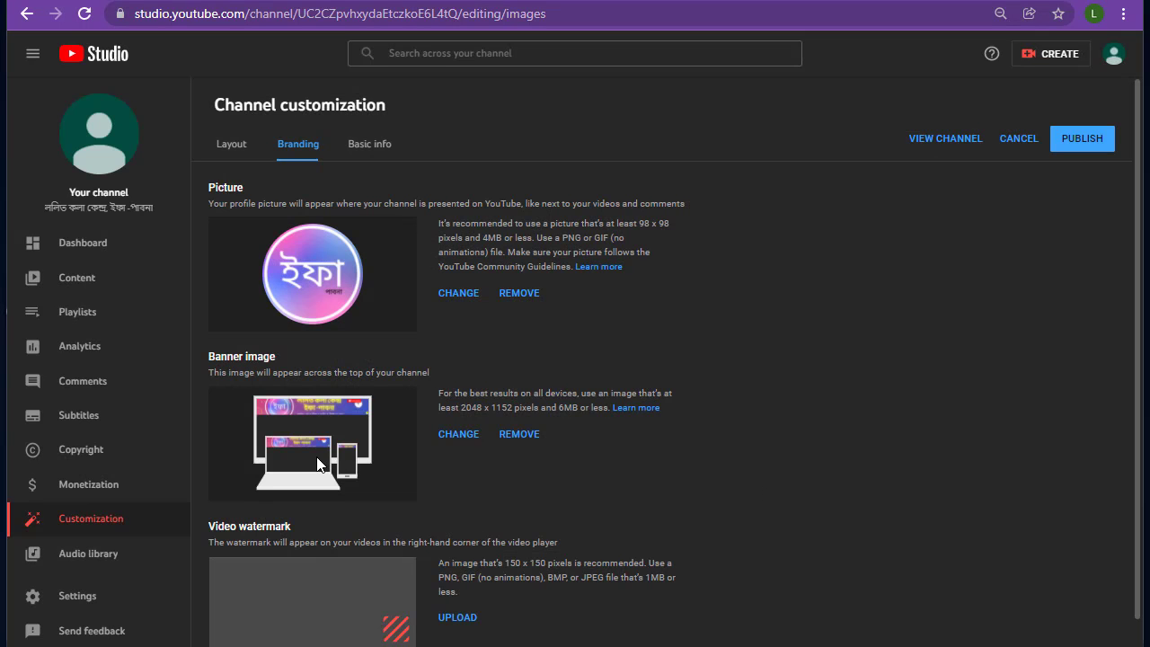
Set the IFA Pabna logo as the video watermark, cropped tighter from both corners.
scroll(553, 440, "down", 1)
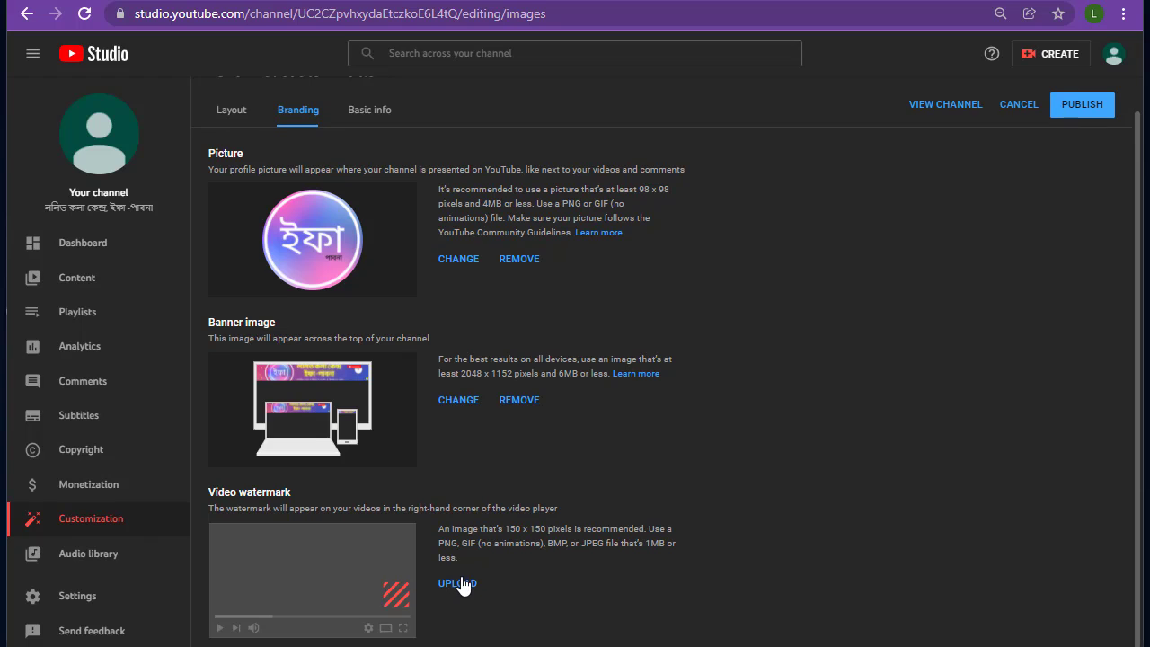
left_click(458, 584)
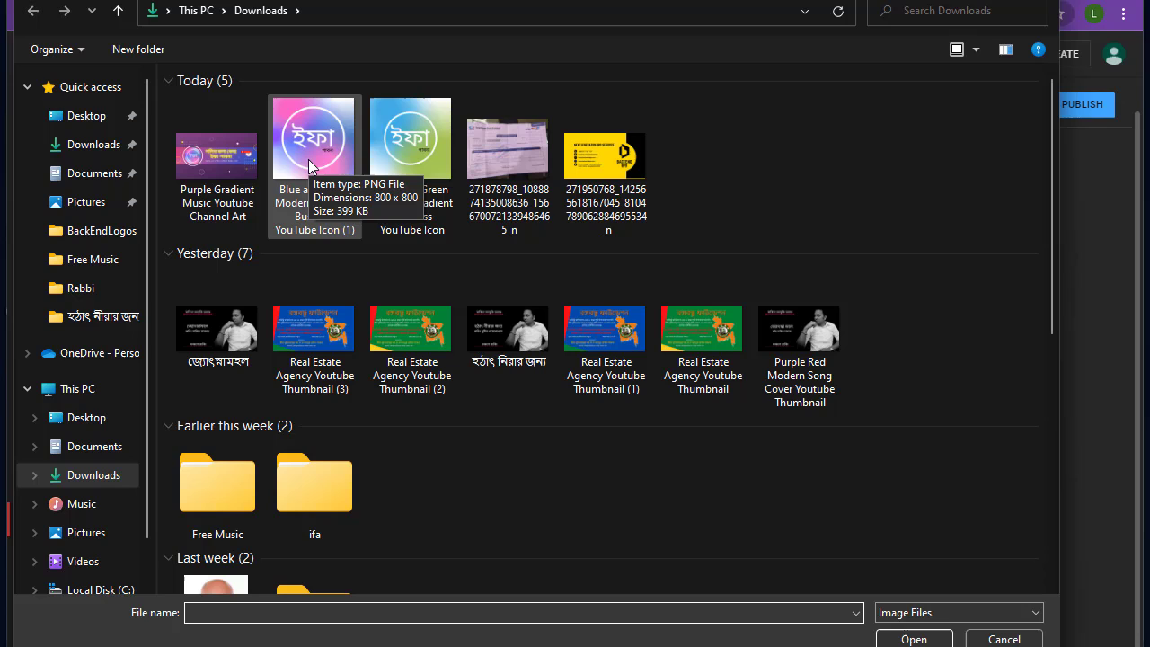
left_click(309, 177)
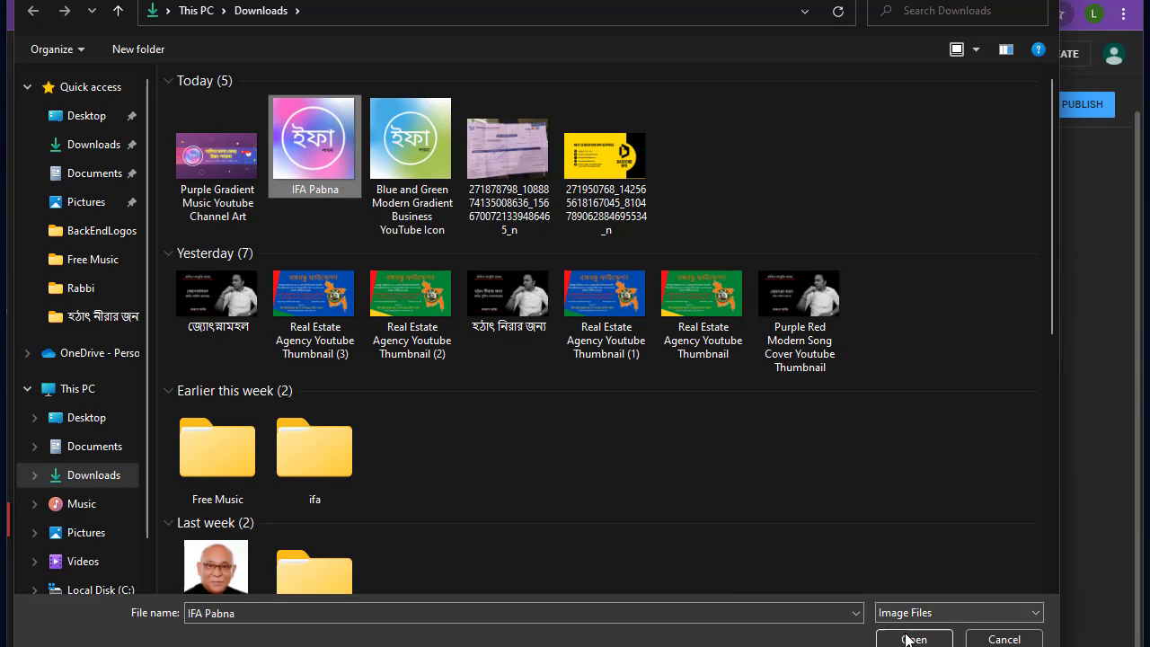
left_click(903, 634)
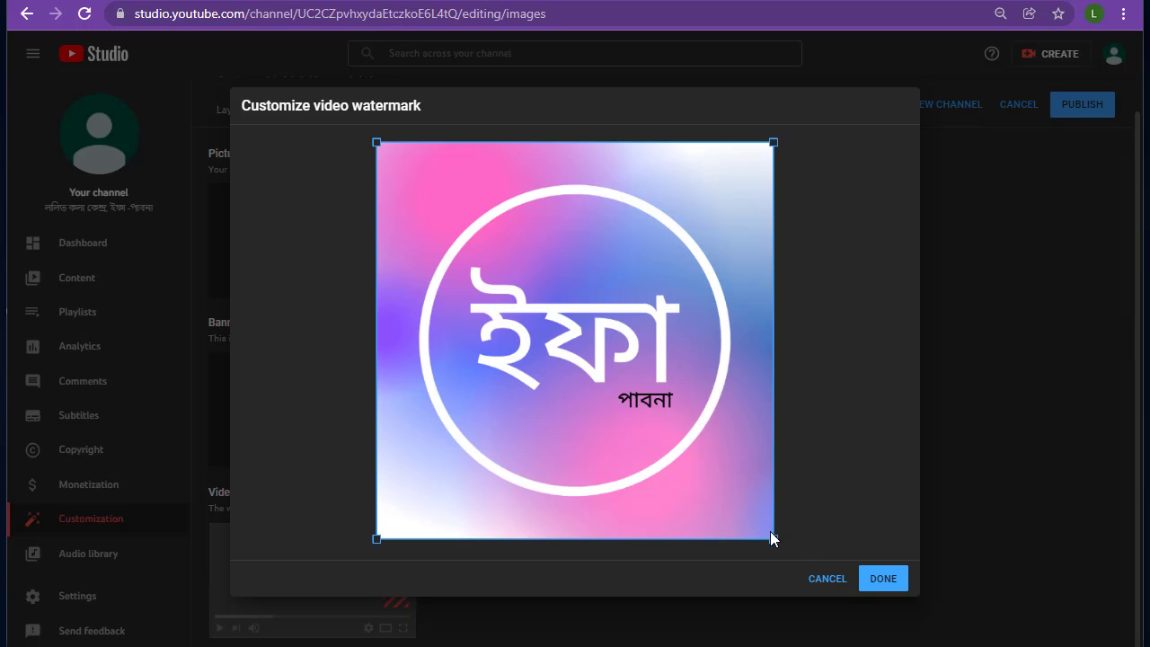
left_click_drag(770, 535, 740, 494)
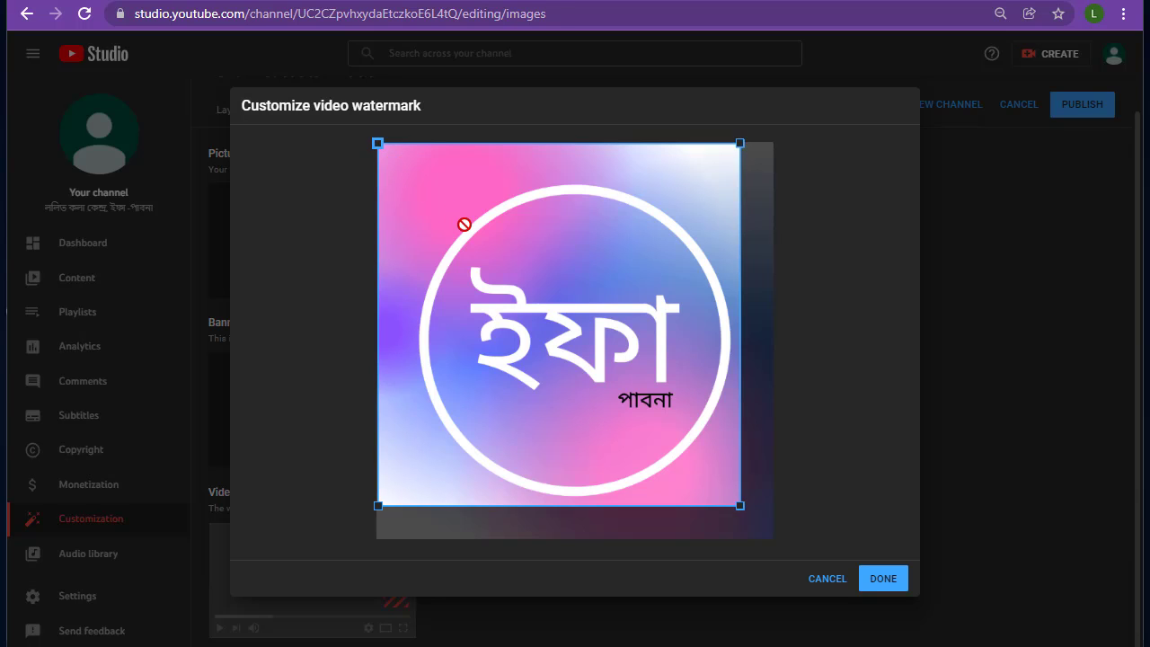
left_click_drag(377, 142, 417, 173)
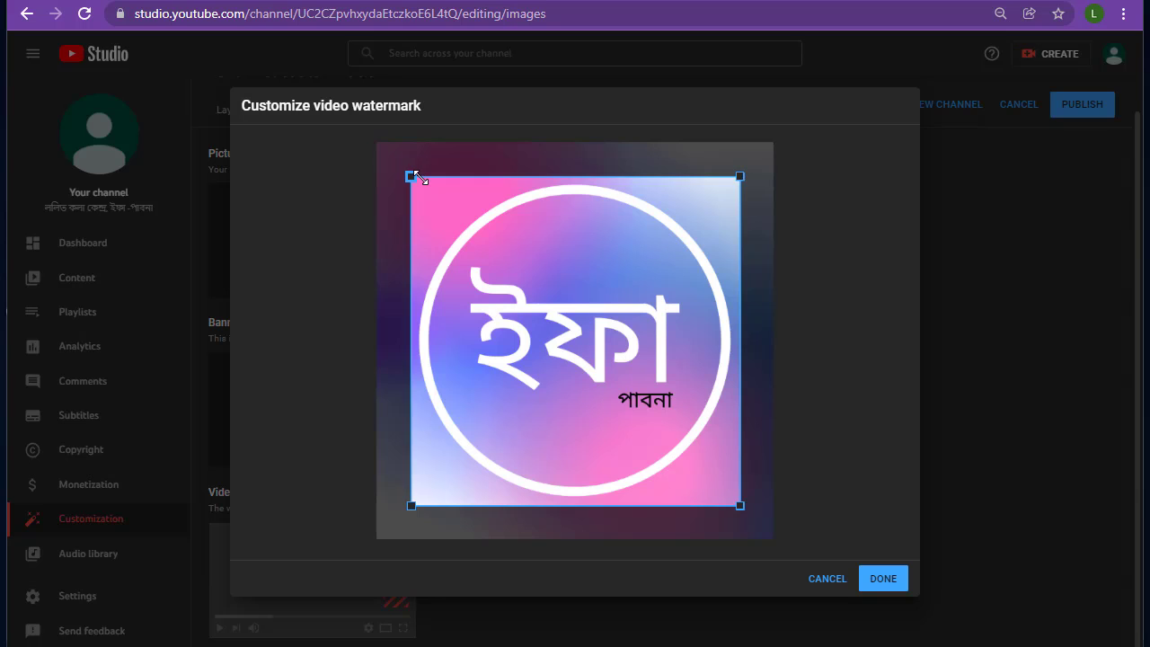
left_click(877, 582)
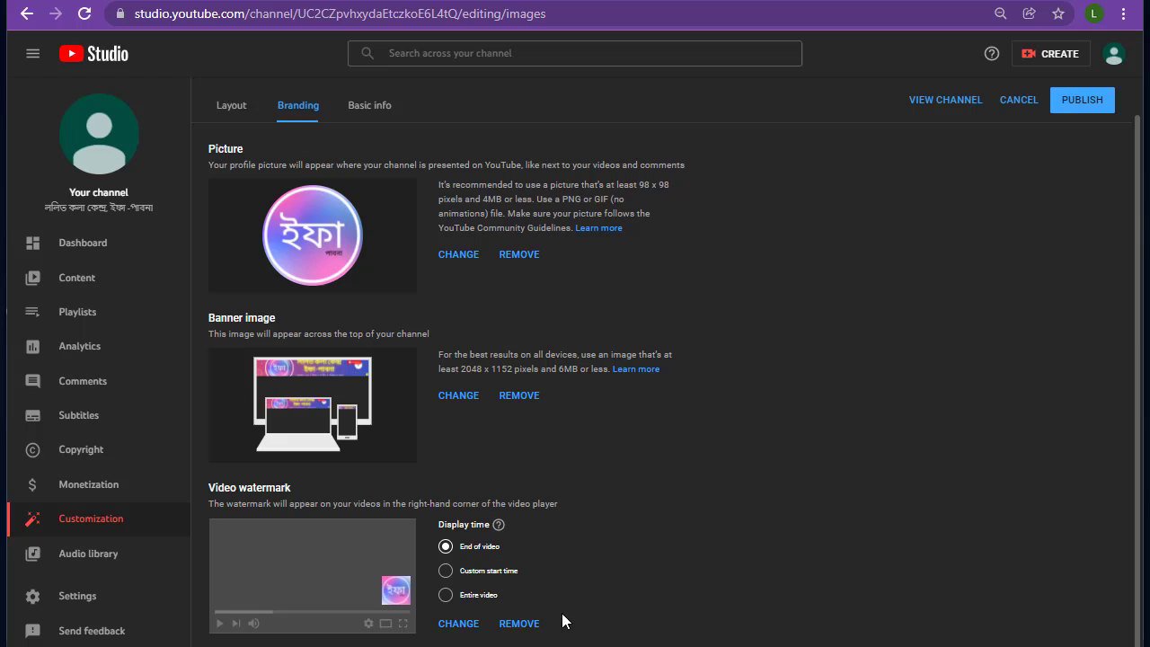
Publish the new profile picture, banner and watermark, then go to the channel Dashboard.
left_click(1067, 105)
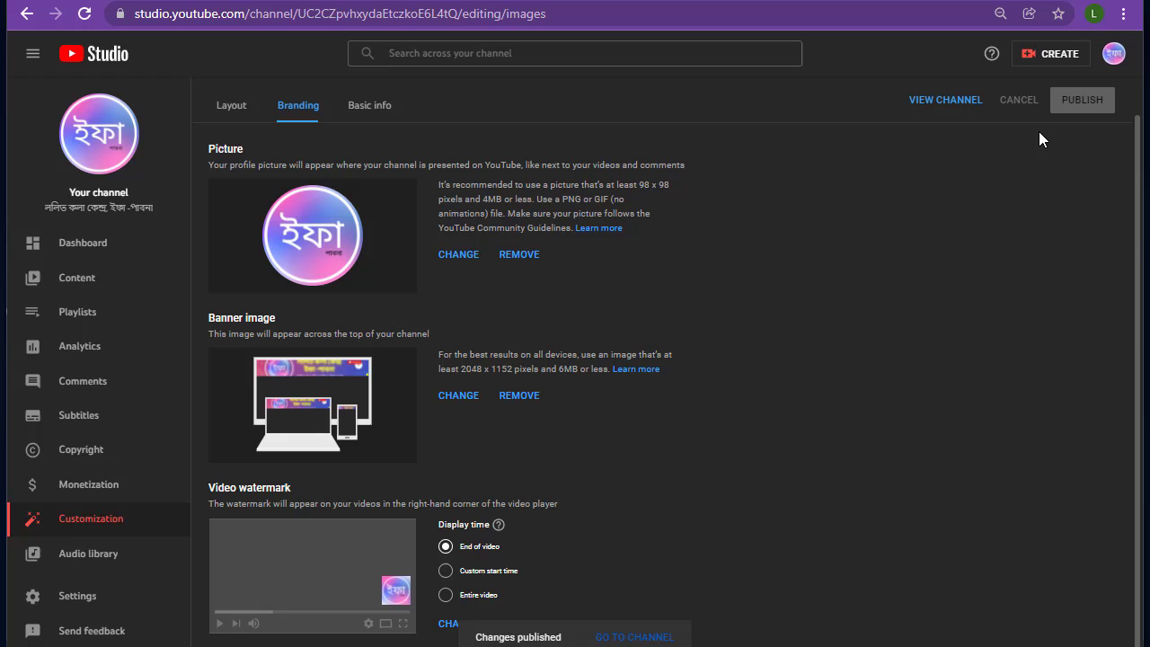
left_click(96, 245)
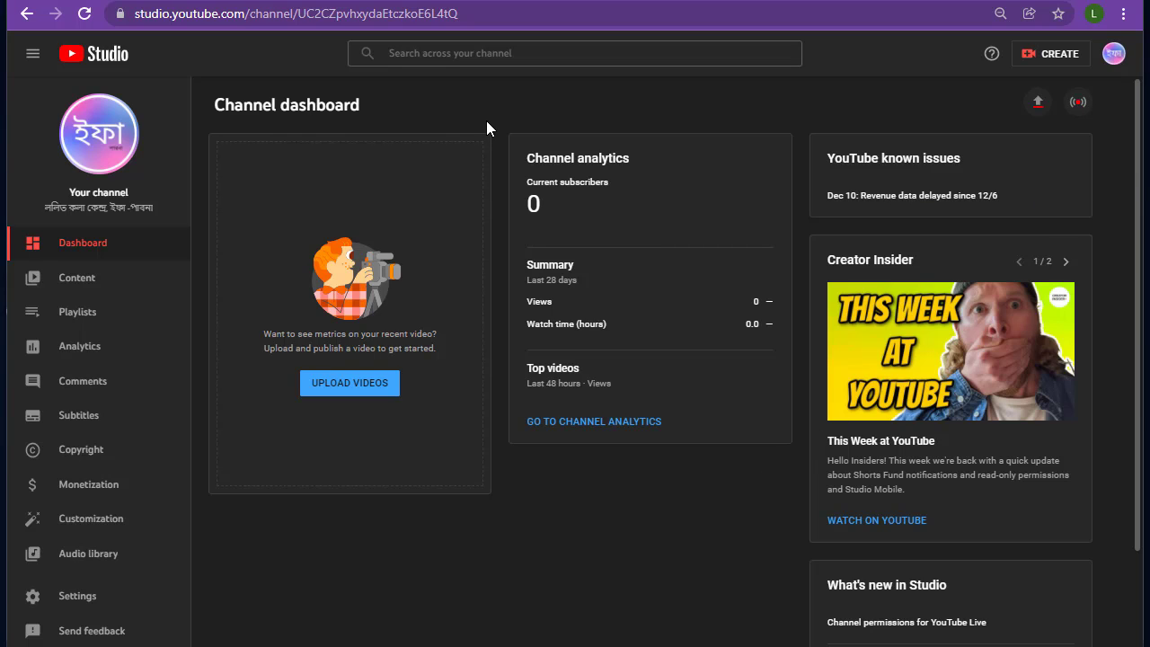
View the public channel page via Your channel in the account menu.
left_click(1113, 55)
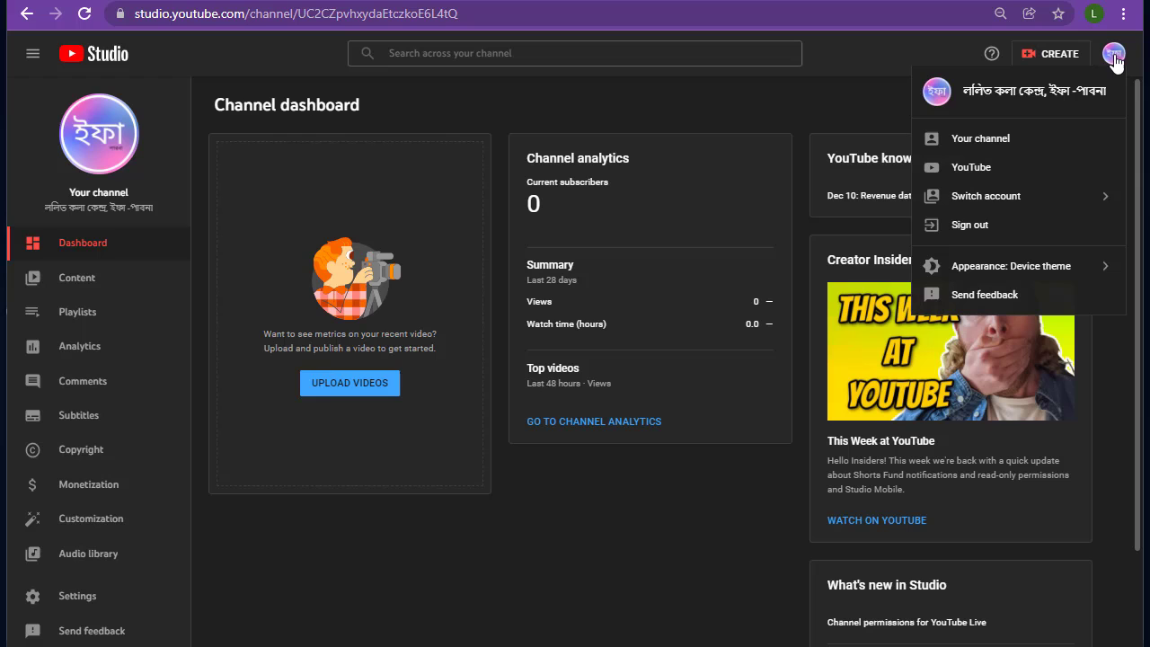
left_click(1008, 151)
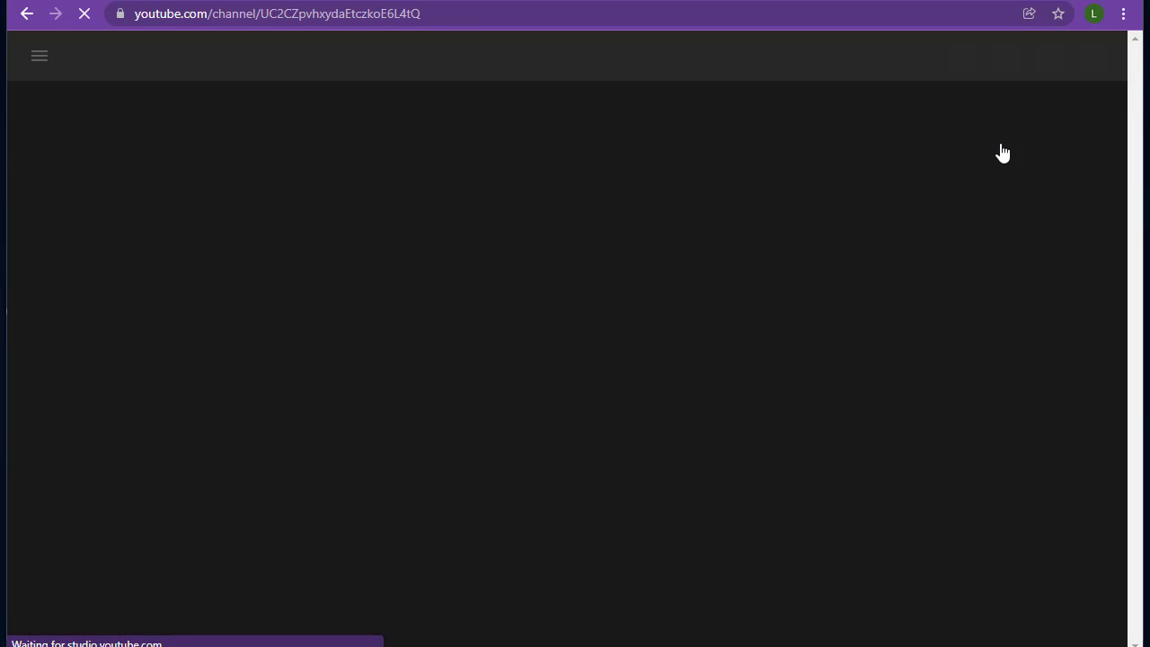